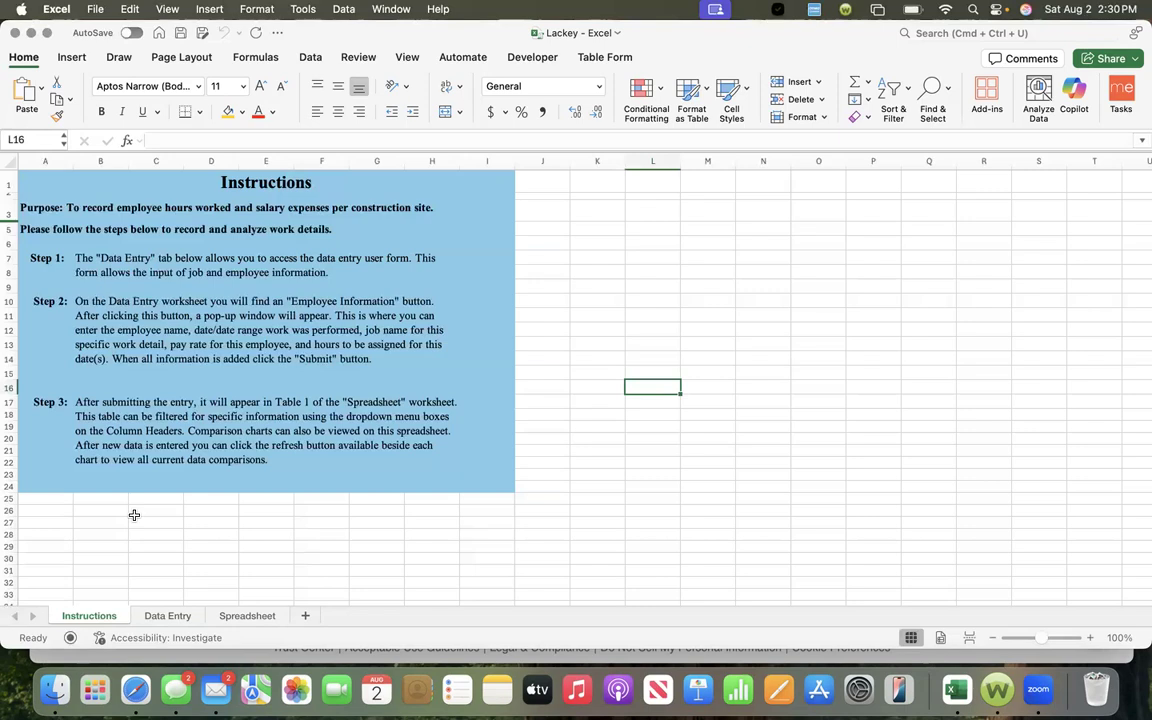
Open the Employee Information form from the Data Entry worksheet.
click(180, 620)
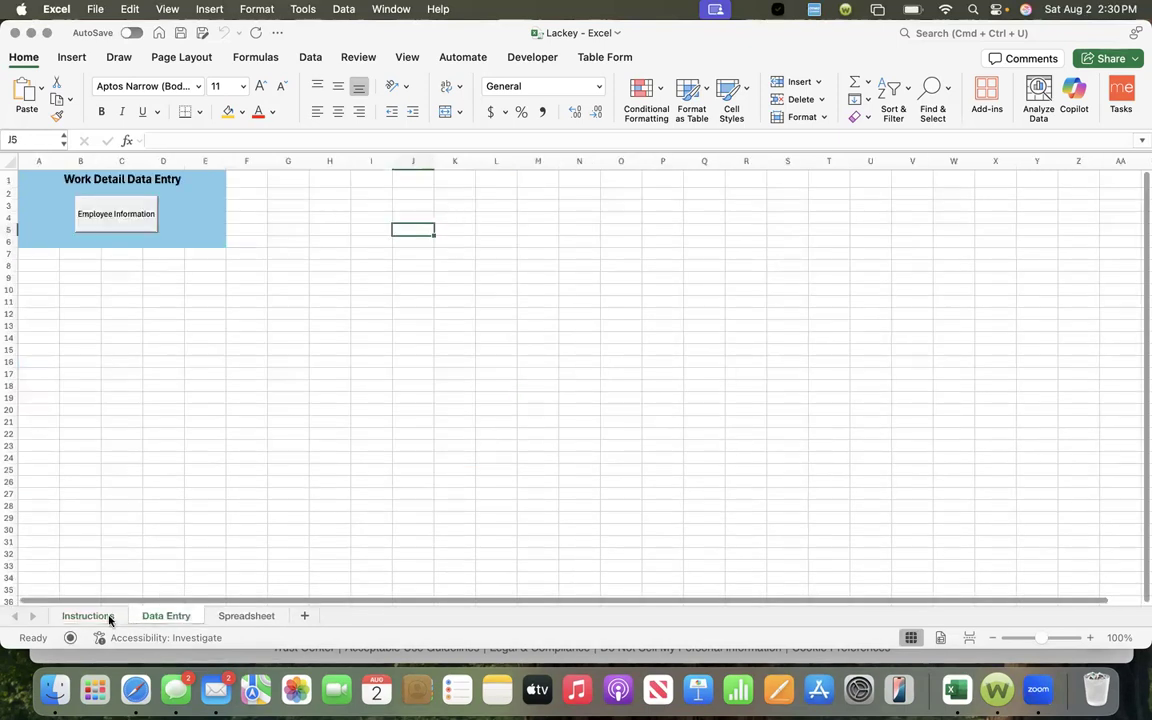
click(110, 618)
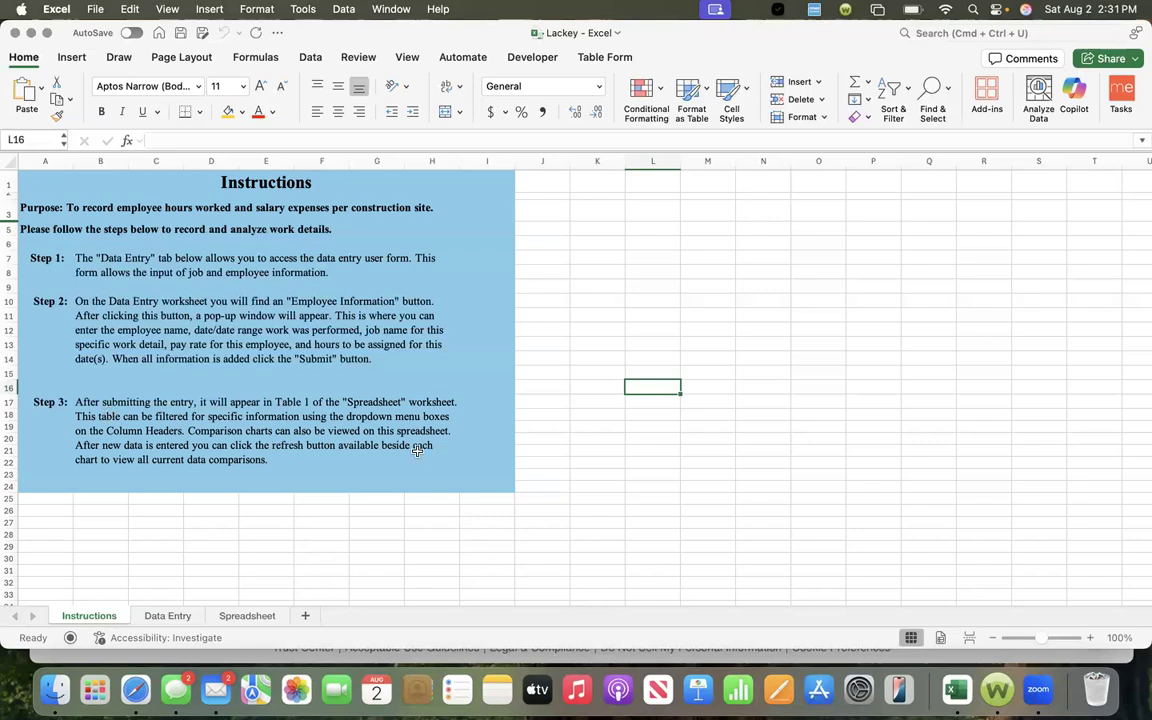
click(169, 616)
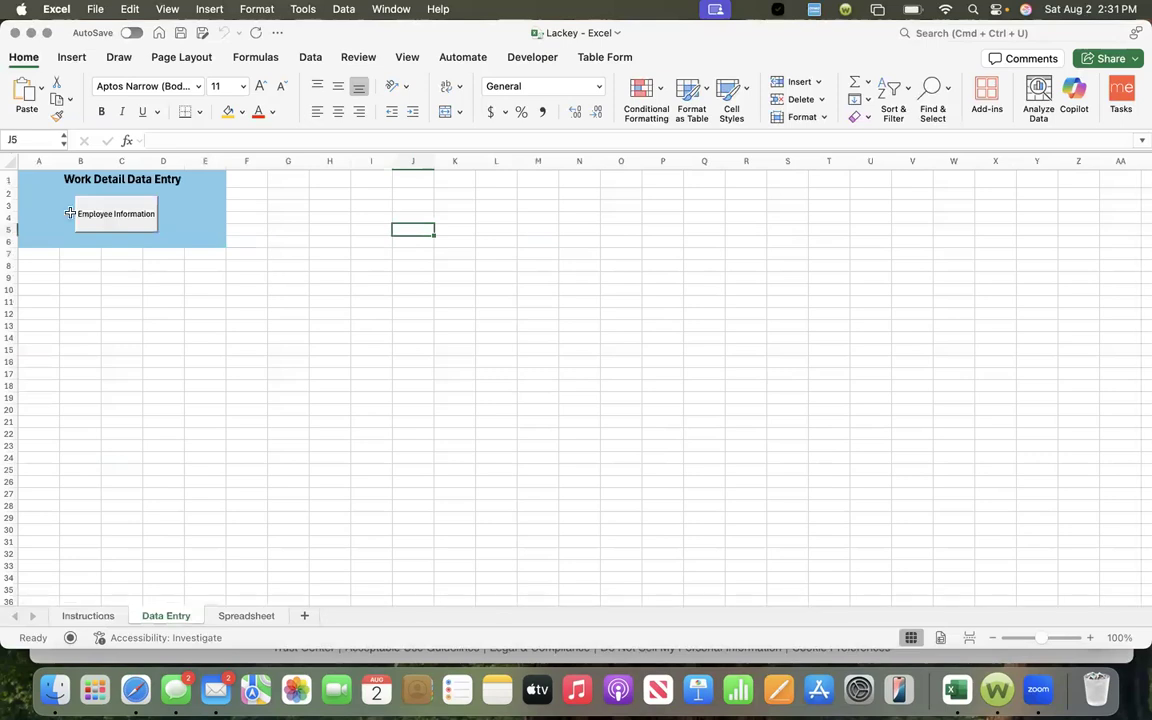
click(121, 216)
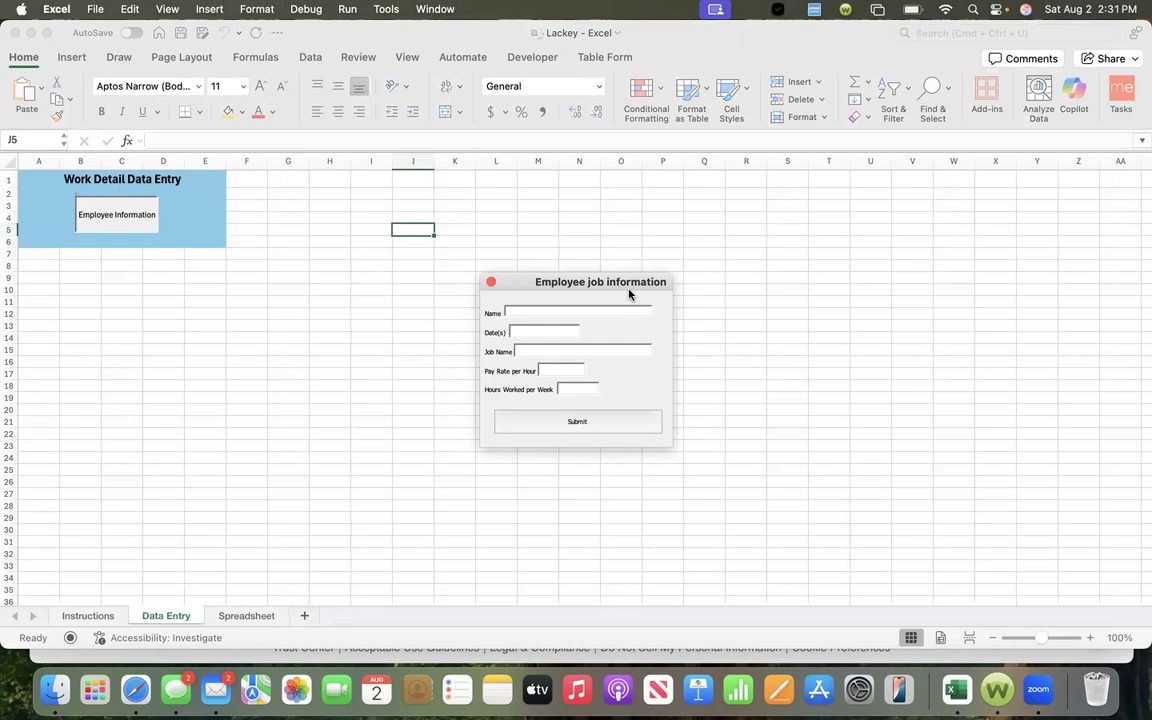
Enter the employee's full name, the date 8/2/25 and the job name Build 7 in the form.
text(n)
text(Hughes)
key(Tab)
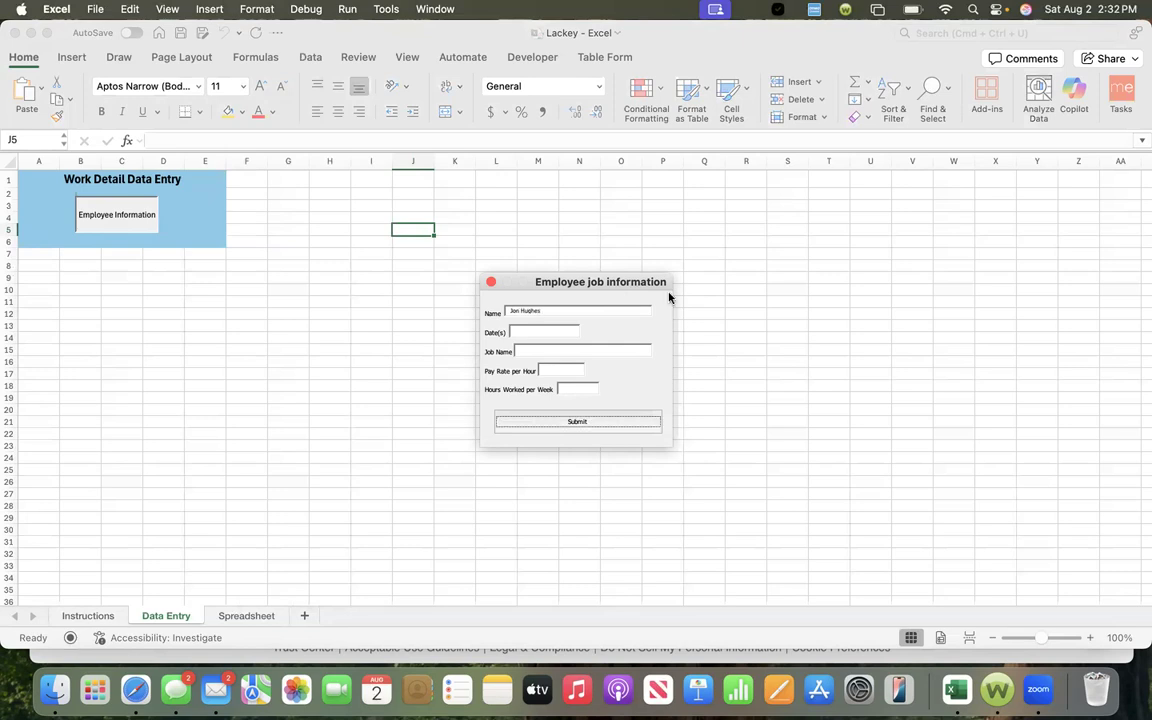
click(541, 329)
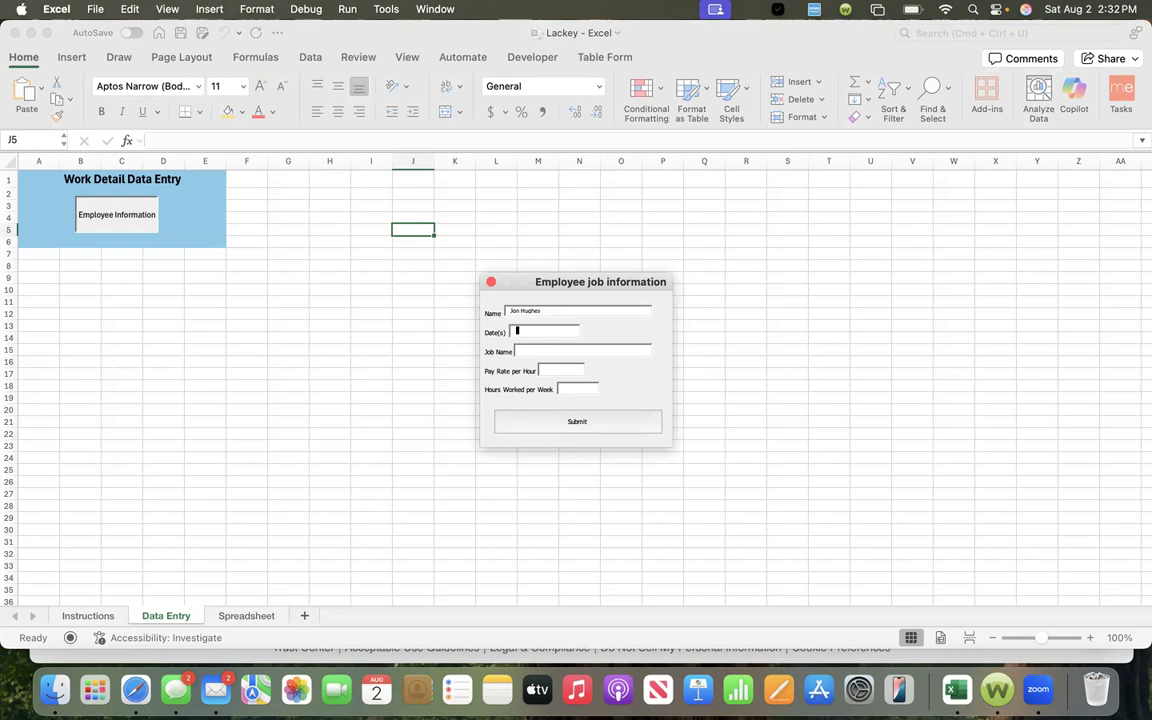
text(7/)
key(BackSpace)
key(BackSpace)
text(8/2/25Build 7)
Set the hourly pay rate to 15.25 and the weekly hours to 40, and submit the employee entry.
text(15.25)
key(Tab)
text(40)
click(569, 428)
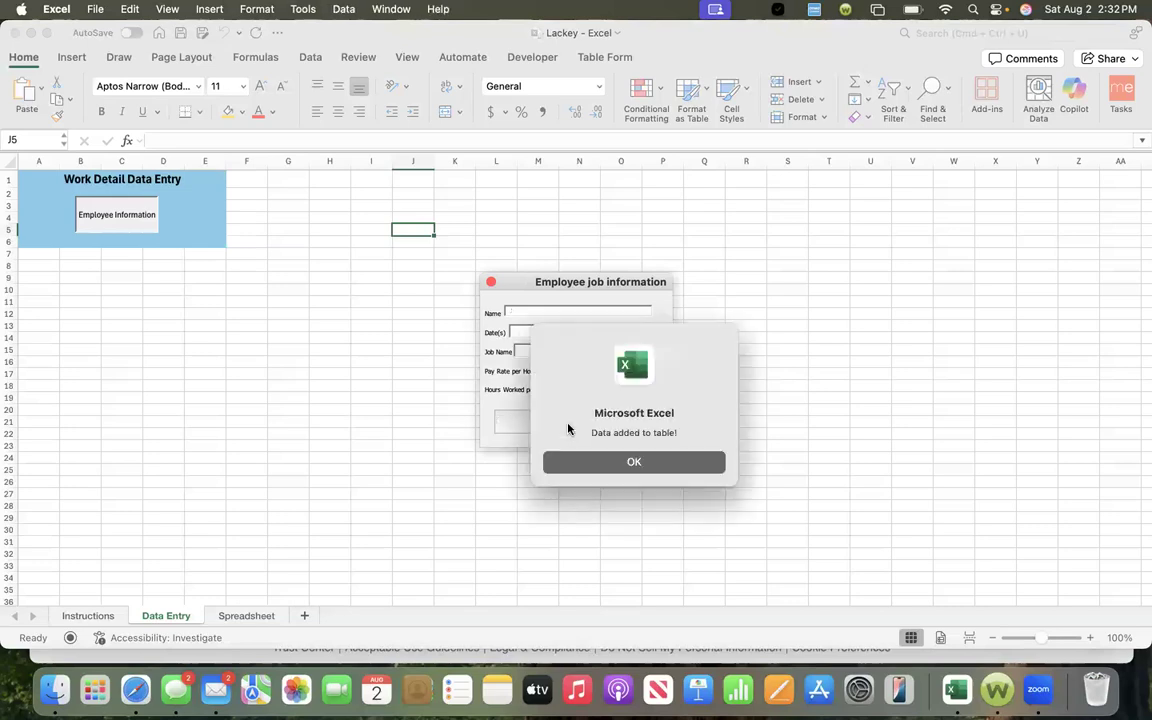
click(634, 463)
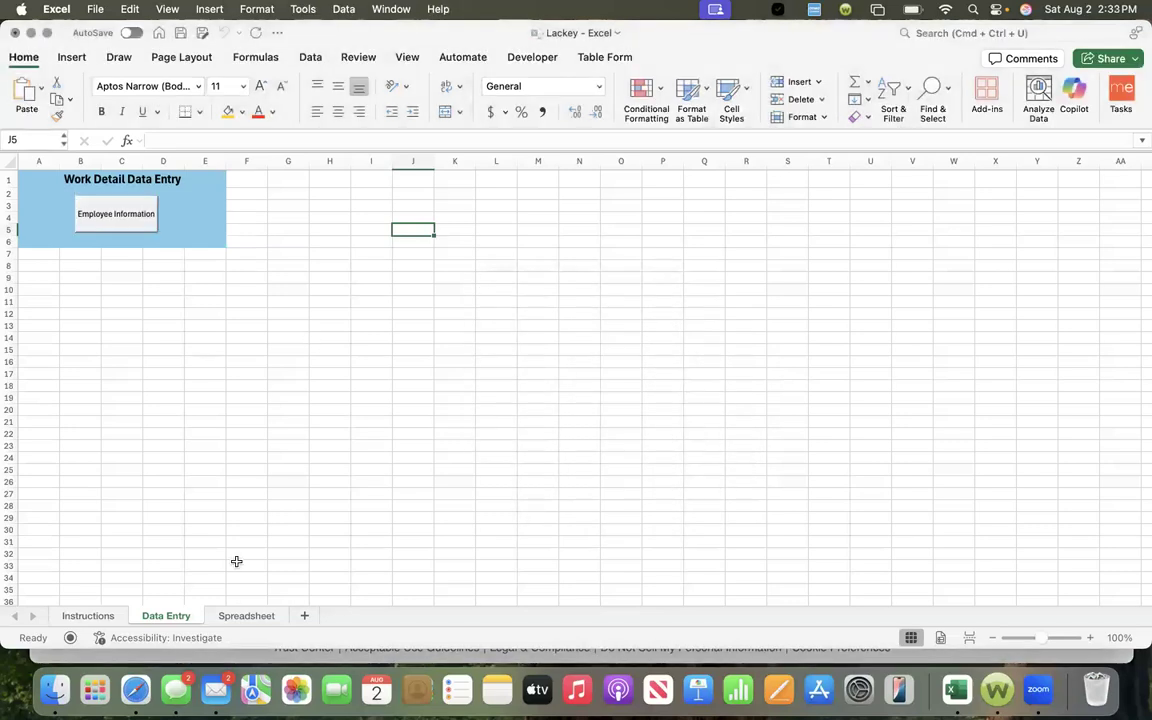
Switch to the Spreadsheet worksheet and look through the Job Name entries in the employee table.
click(246, 617)
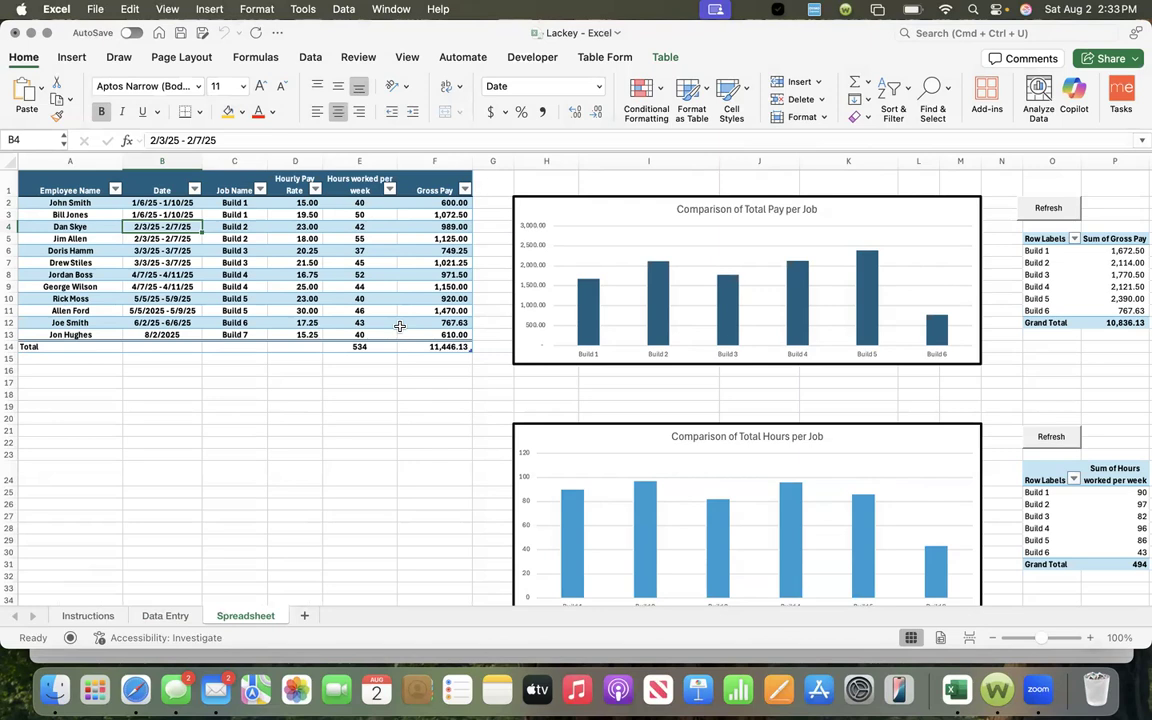
click(242, 203)
key(Down)
key(Down)
key(Down)
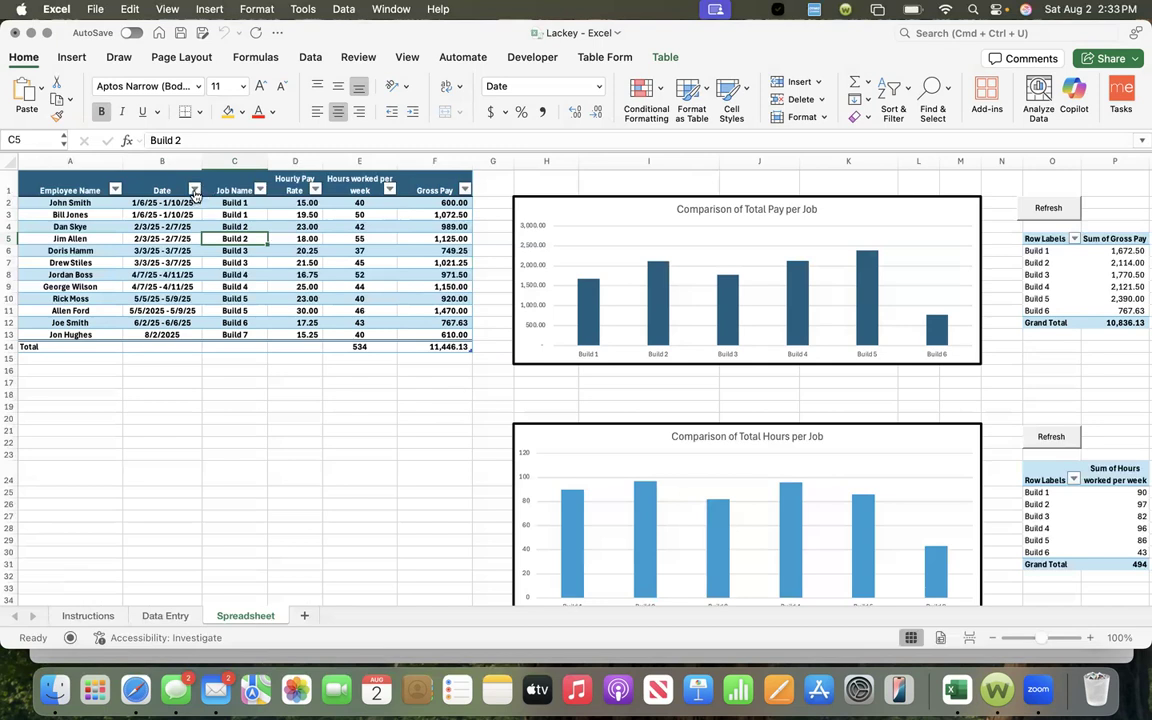
Filter the employee table's Job Name column to exclude Build 2 through Build 6.
click(260, 189)
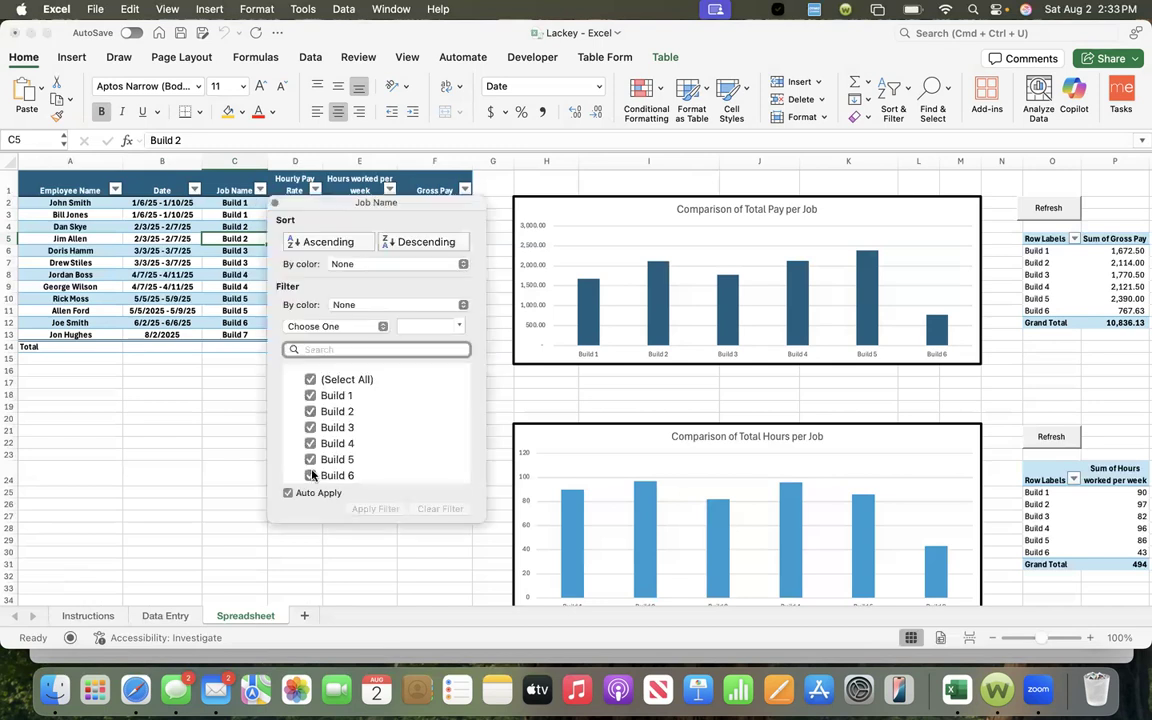
click(310, 459)
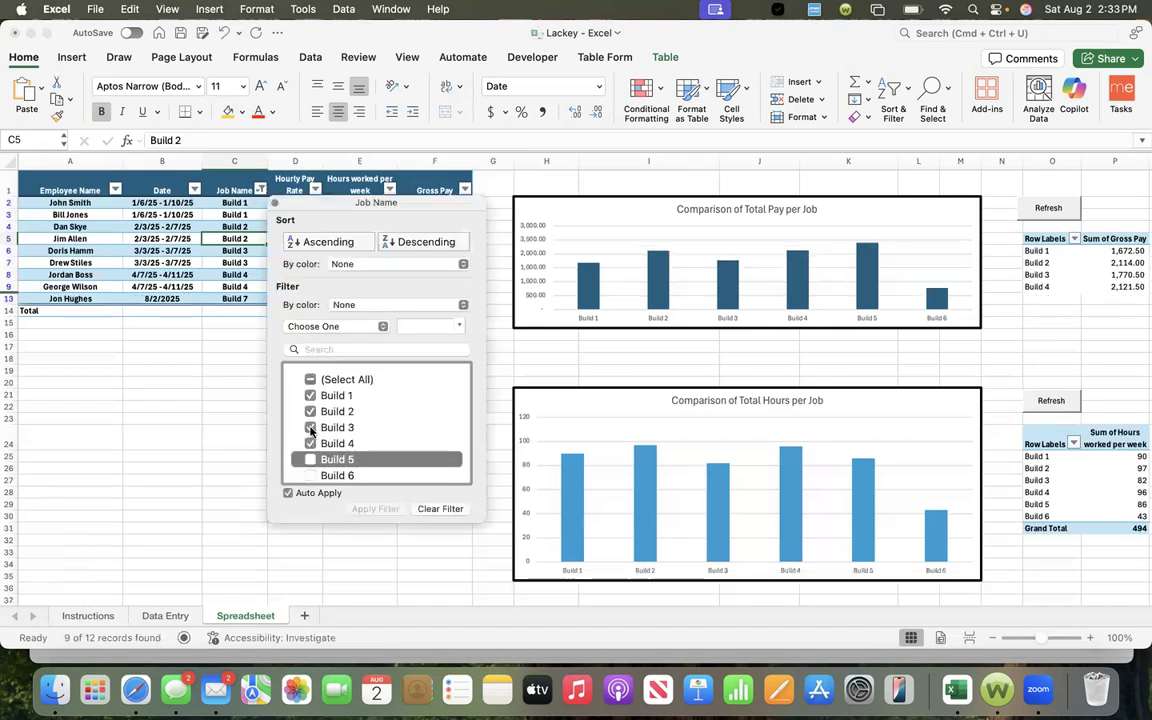
click(310, 443)
click(310, 427)
click(310, 412)
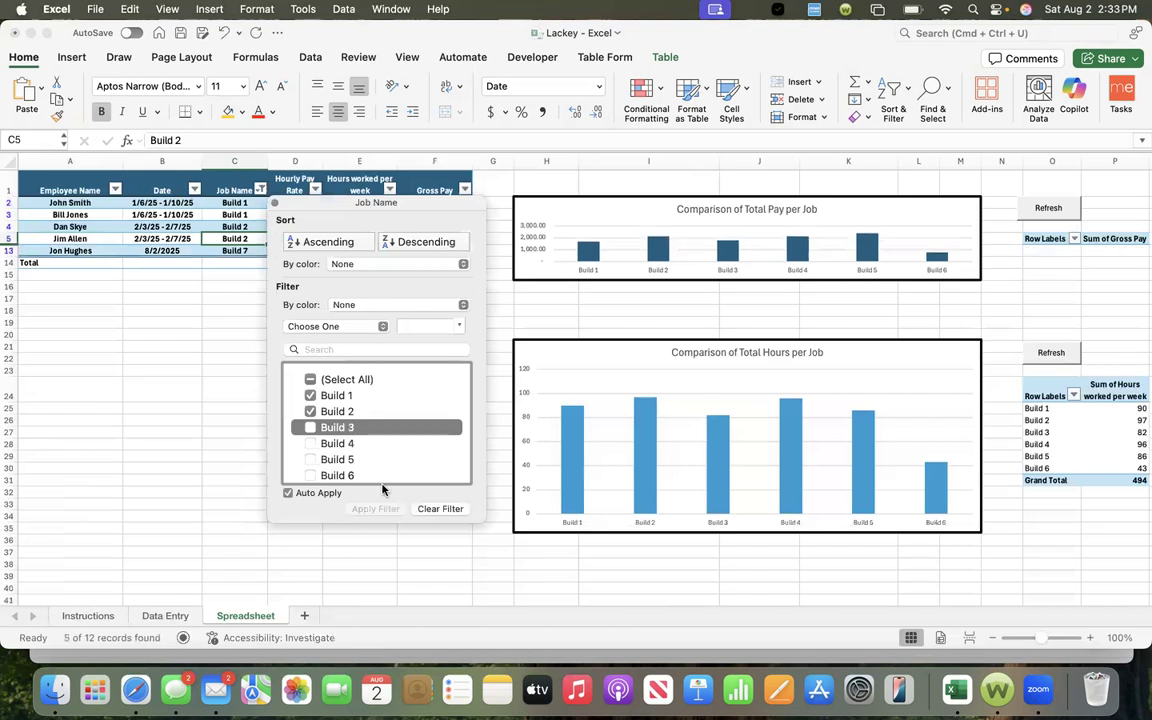
click(185, 298)
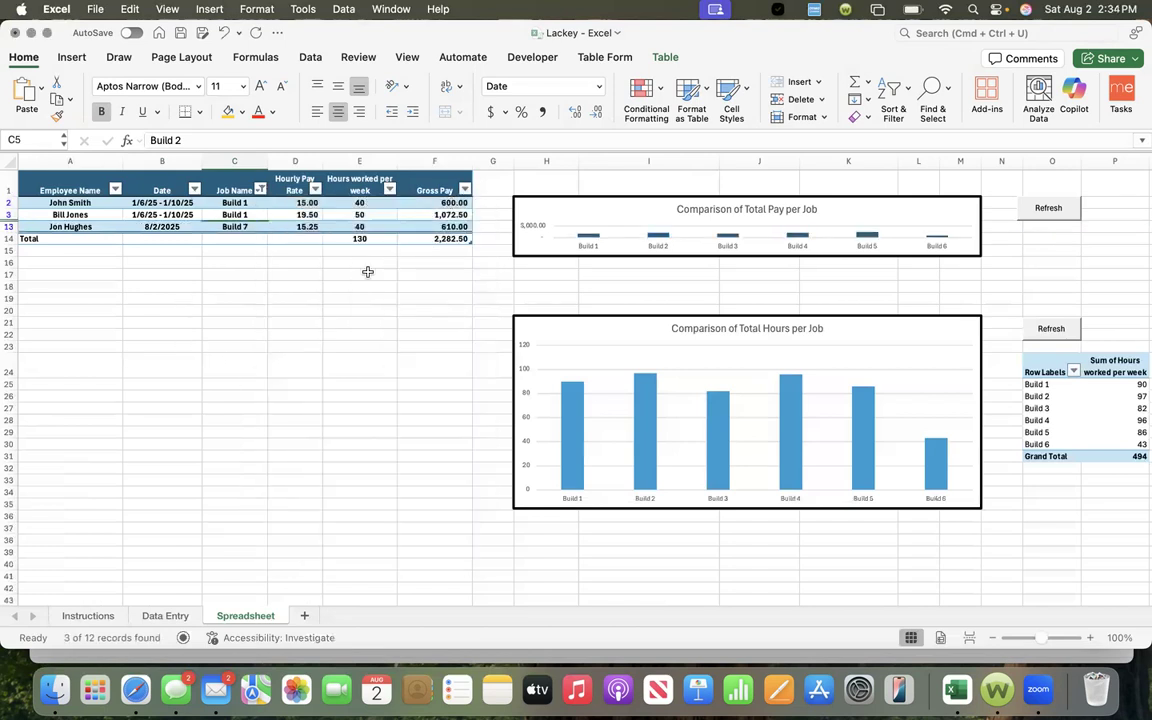
Include Build 2 through Build 6 again in the Job Name filter and close the filter.
click(259, 190)
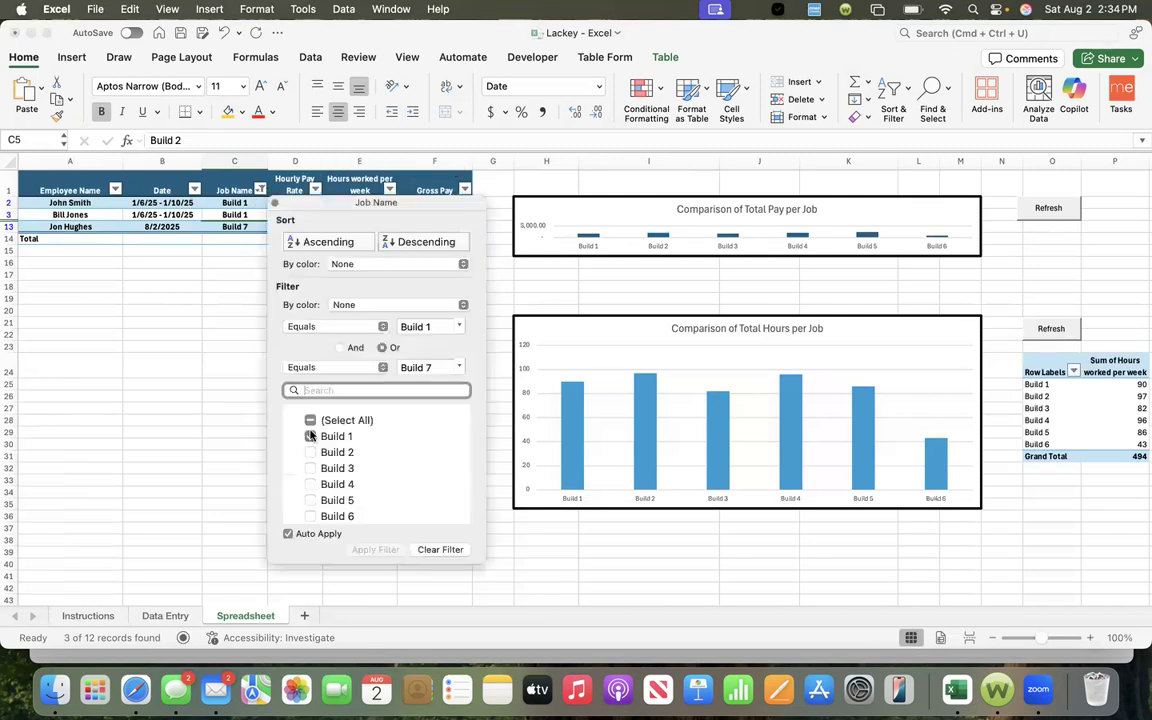
click(310, 452)
click(310, 427)
click(310, 443)
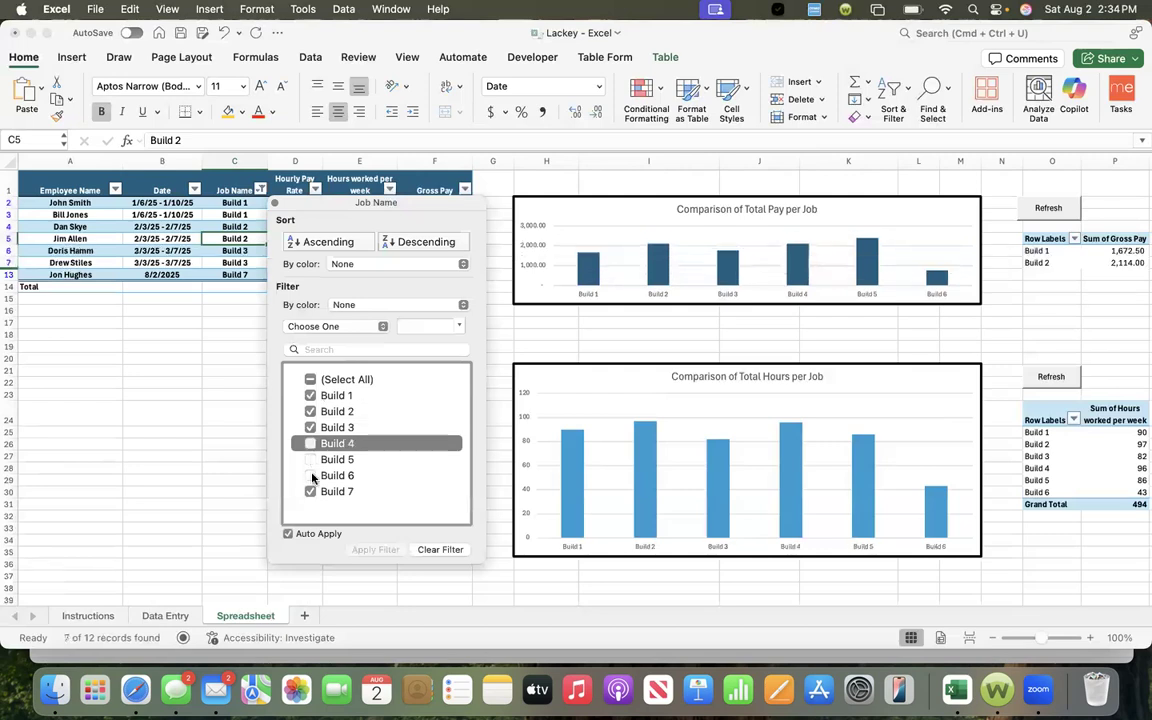
click(310, 459)
click(310, 475)
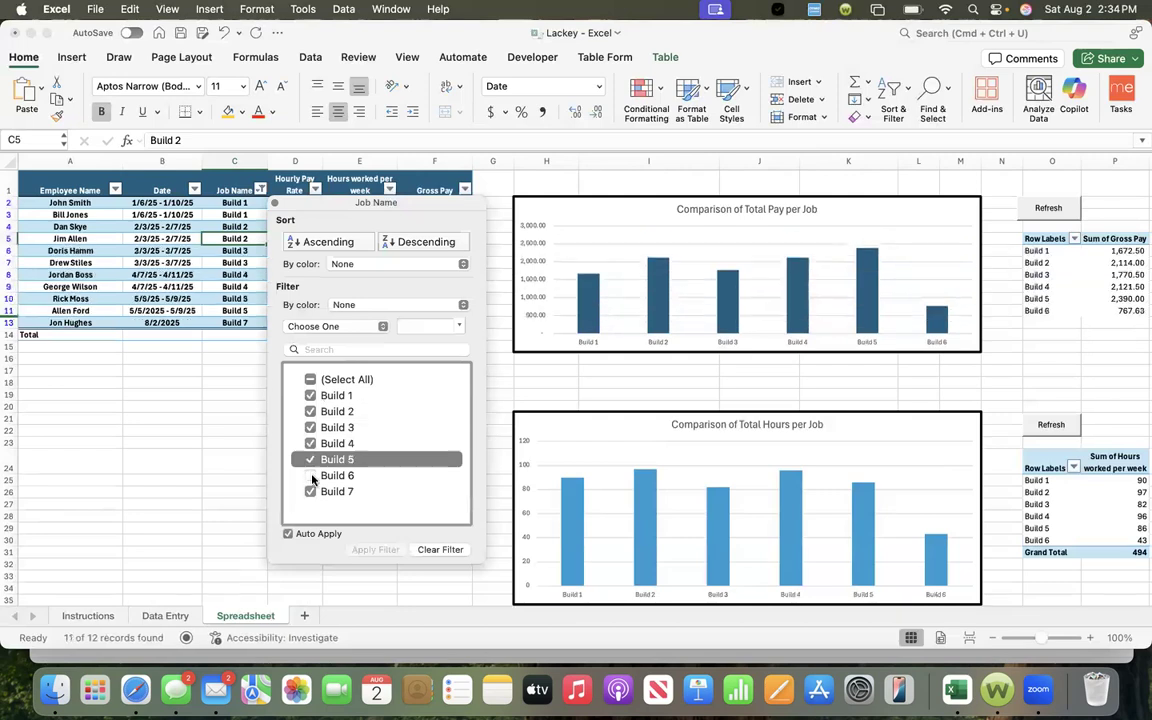
click(882, 307)
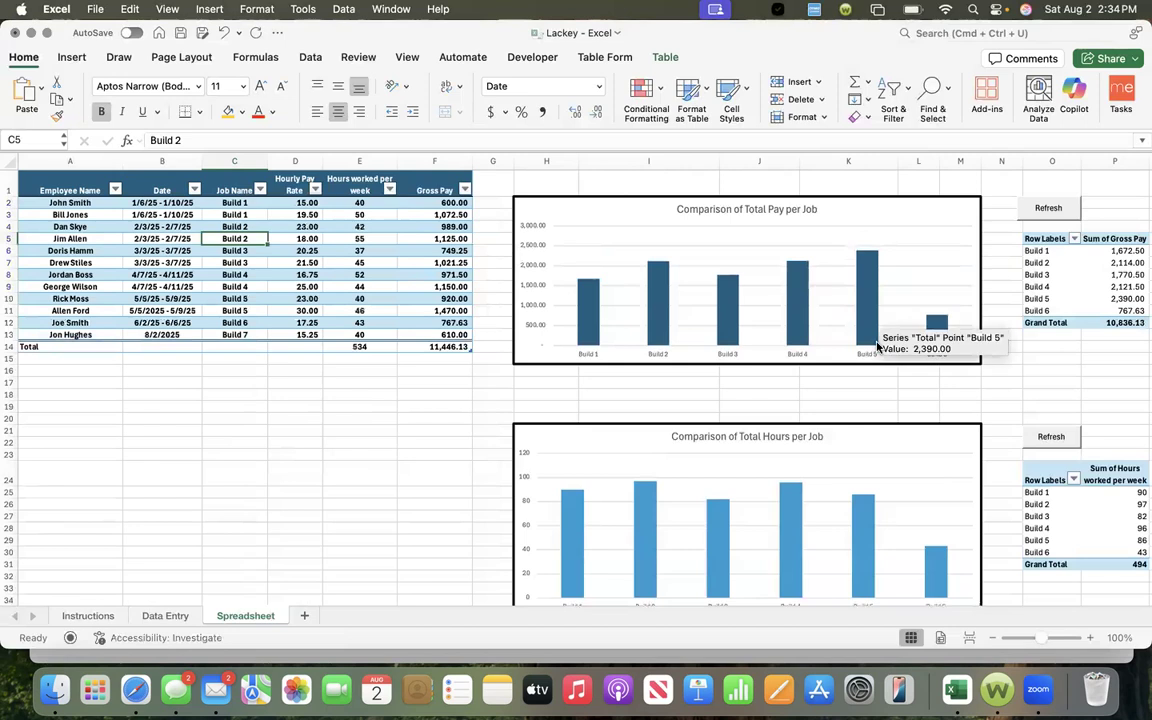
Examine the Gross Pay formulas in F2 and F3 together with the weekly hours in E3 and E4.
scroll(877, 346, right, 5)
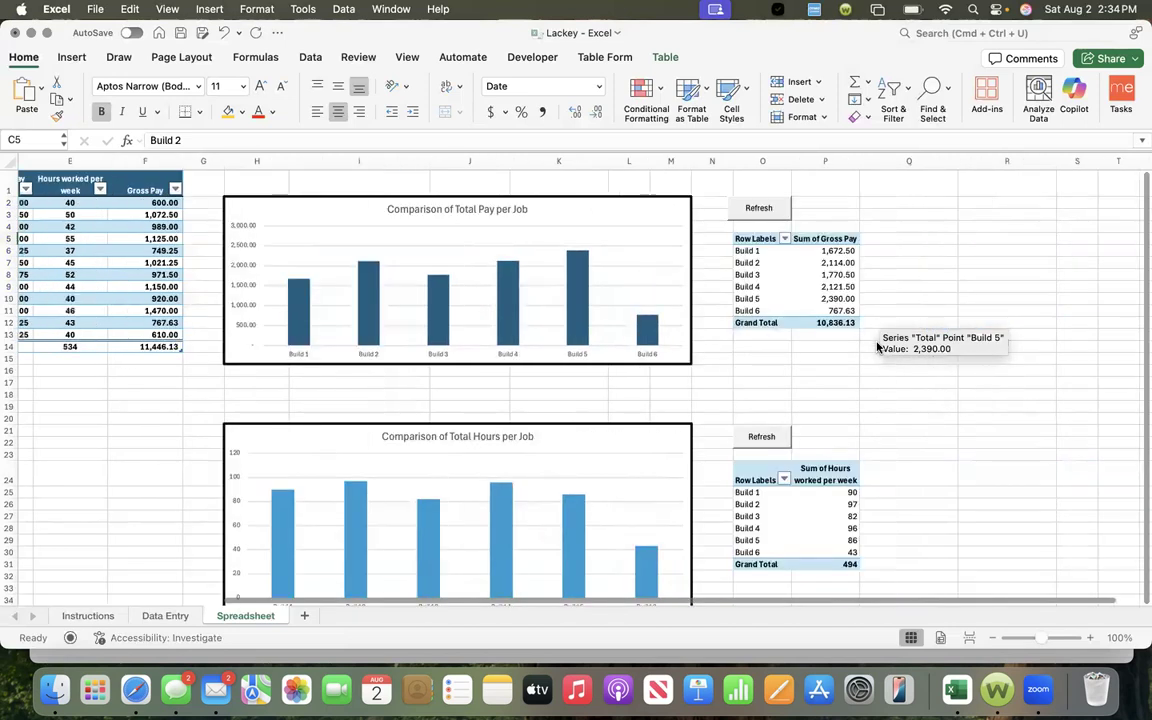
scroll(877, 346, right, 1)
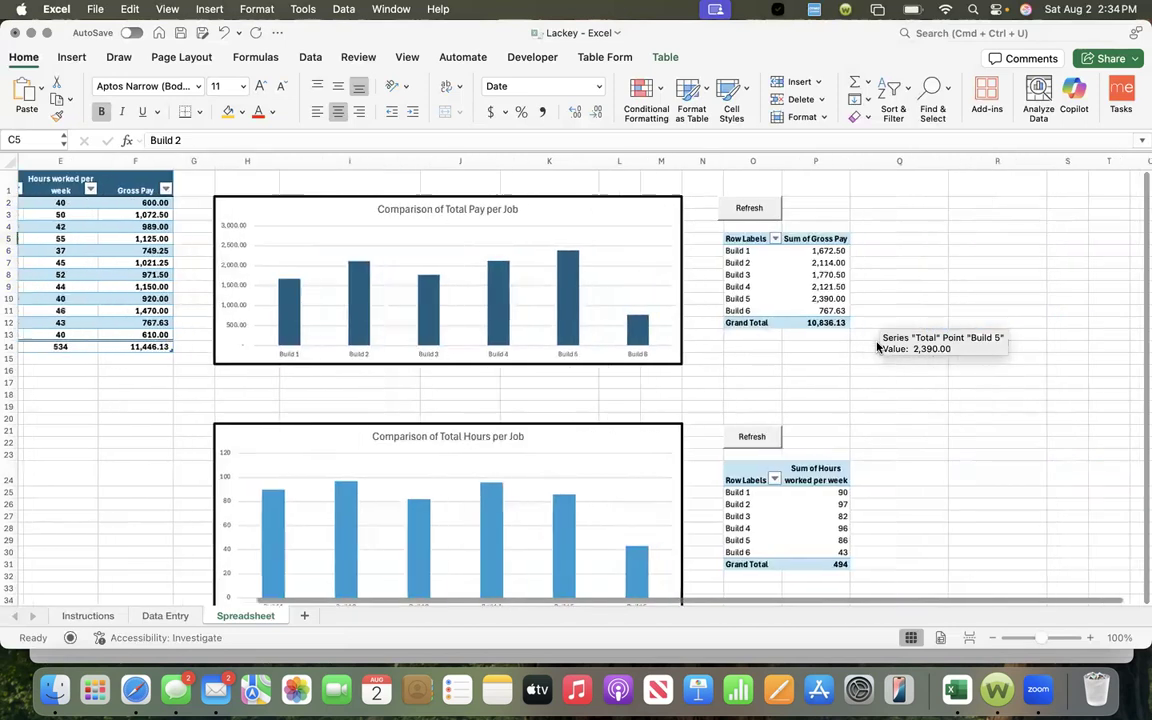
click(156, 202)
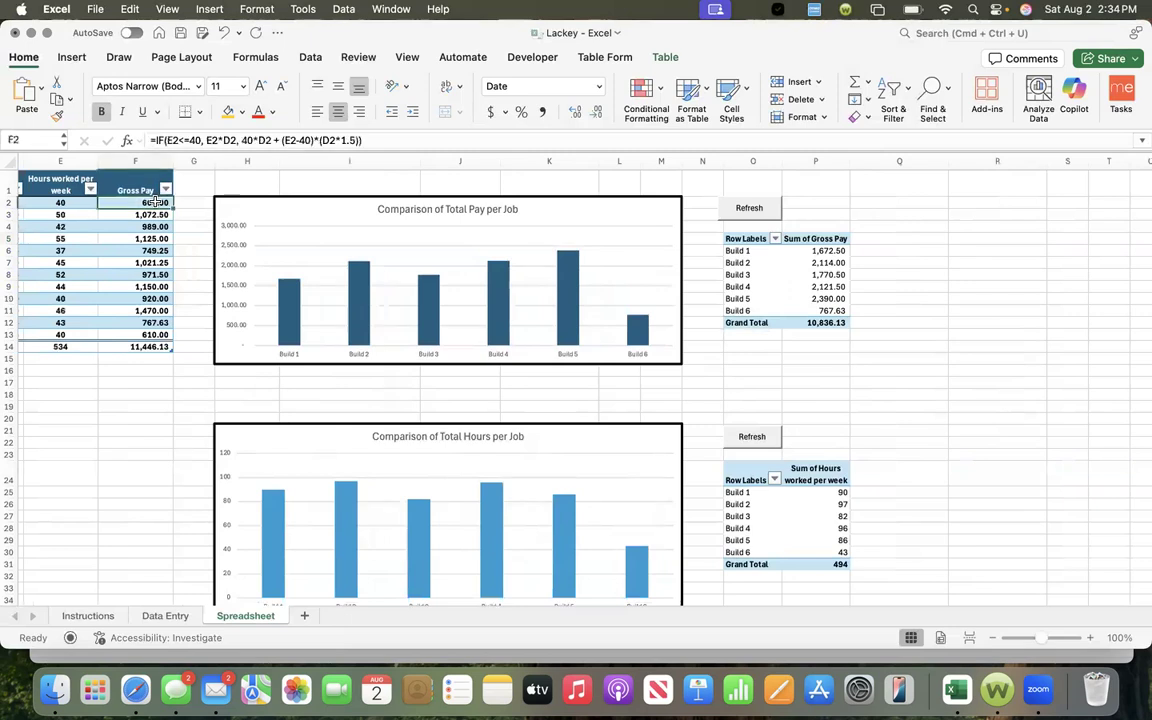
scroll(156, 202, left, 3)
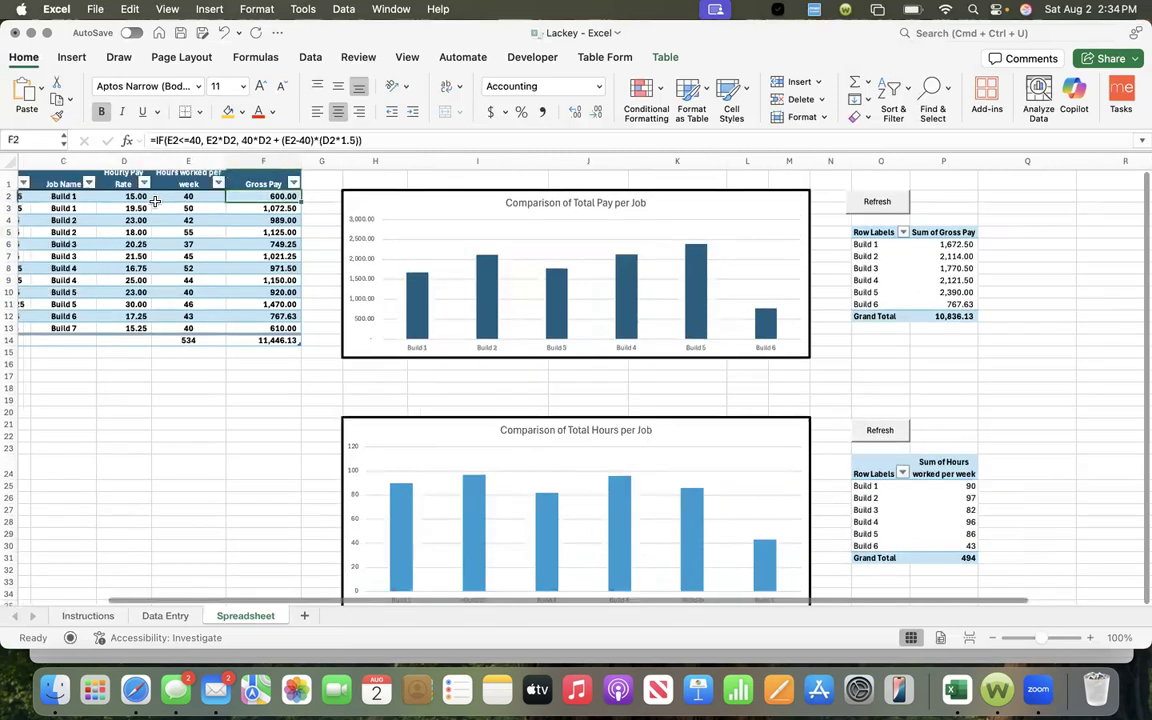
scroll(156, 202, left, 1)
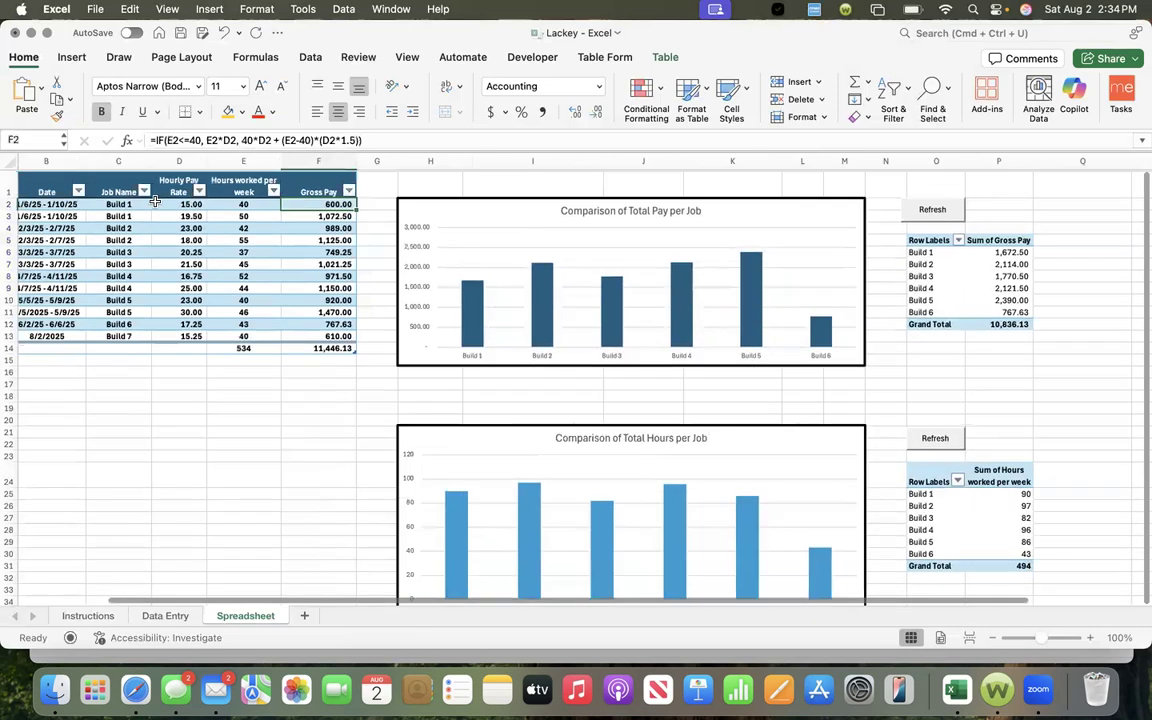
scroll(156, 202, left, 1)
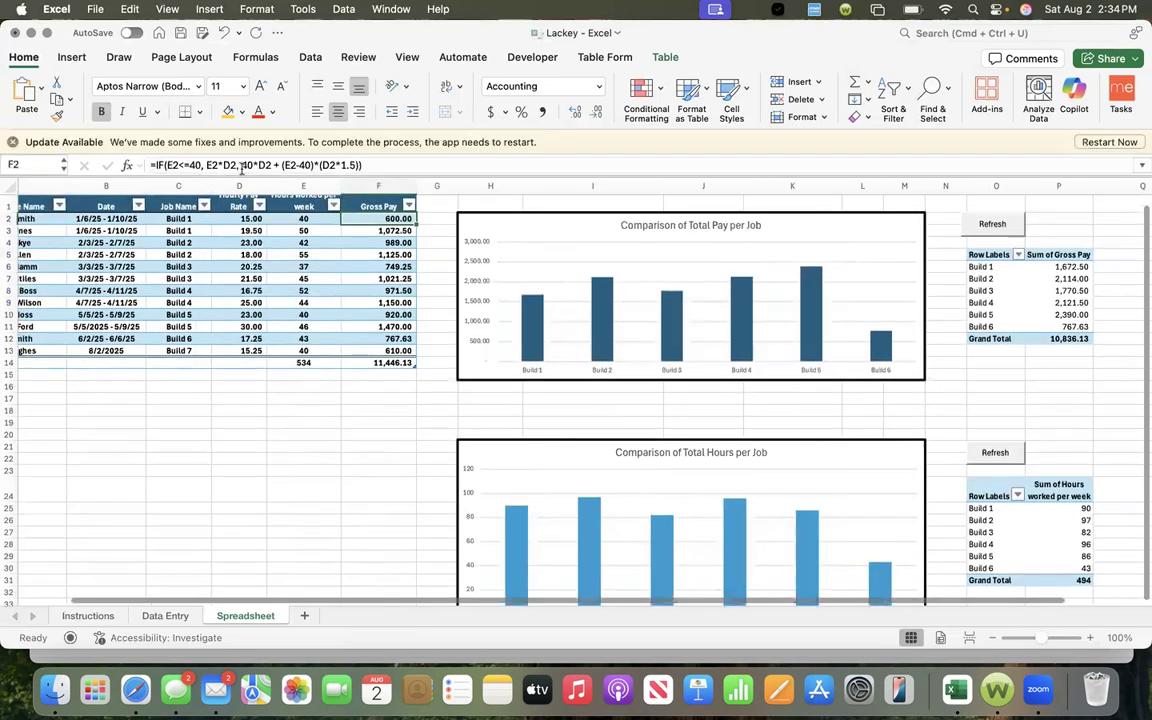
click(315, 233)
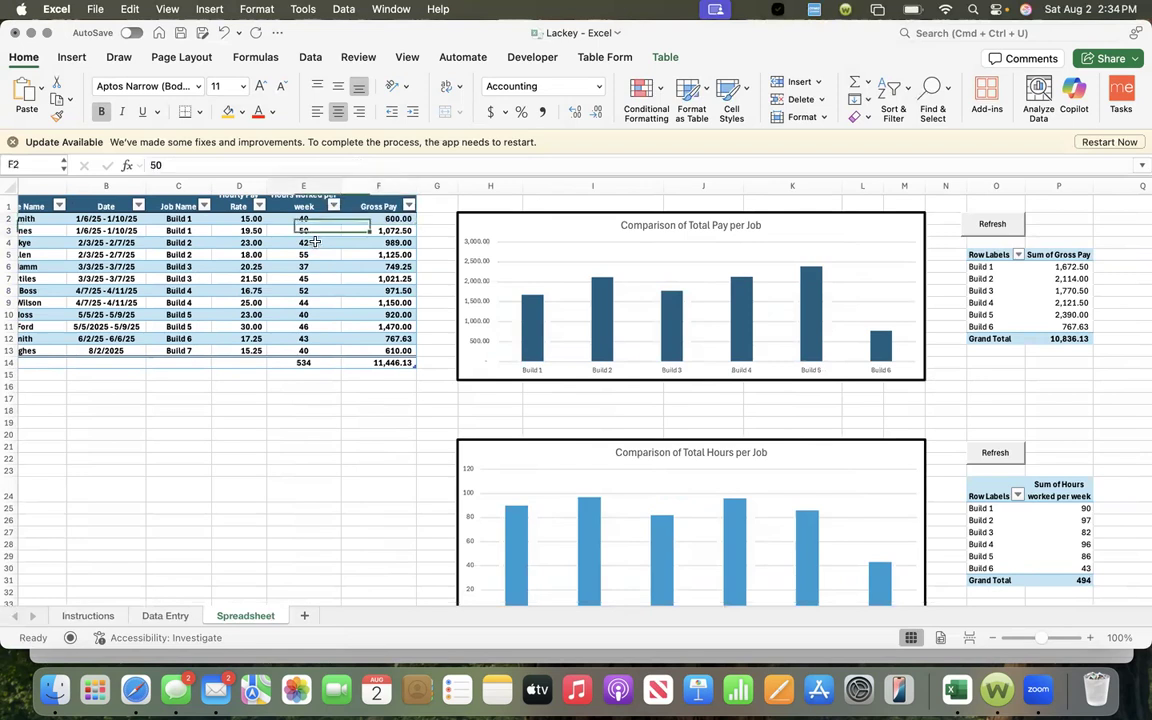
click(315, 242)
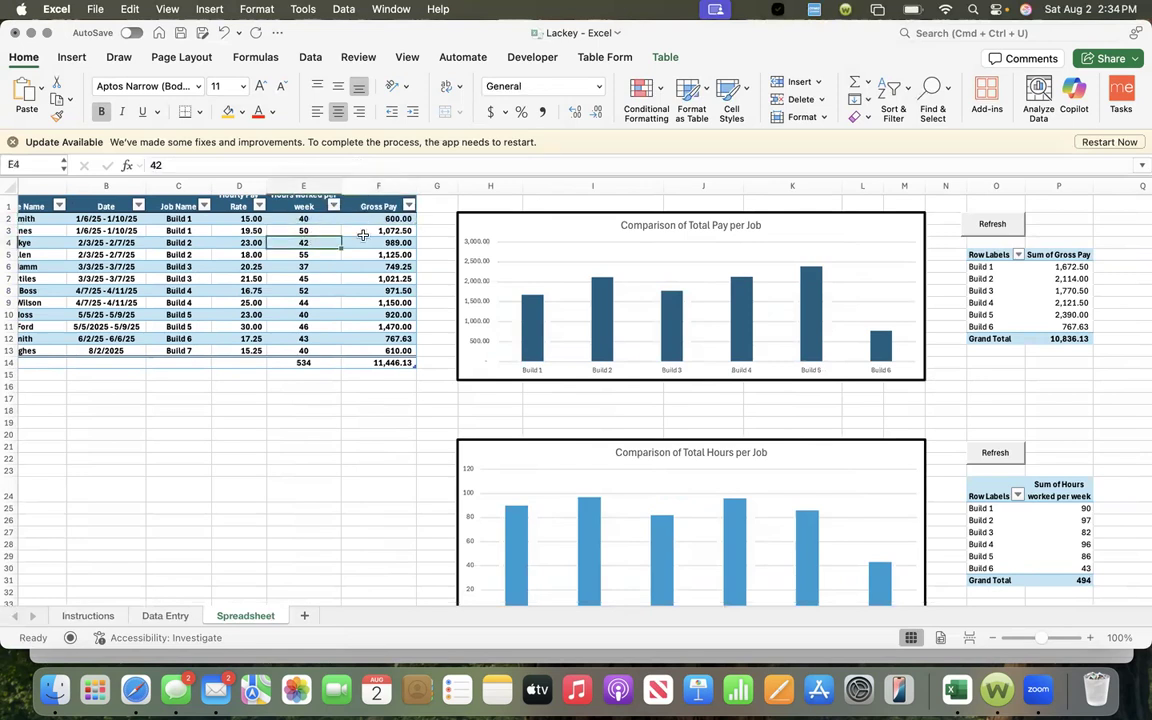
click(383, 231)
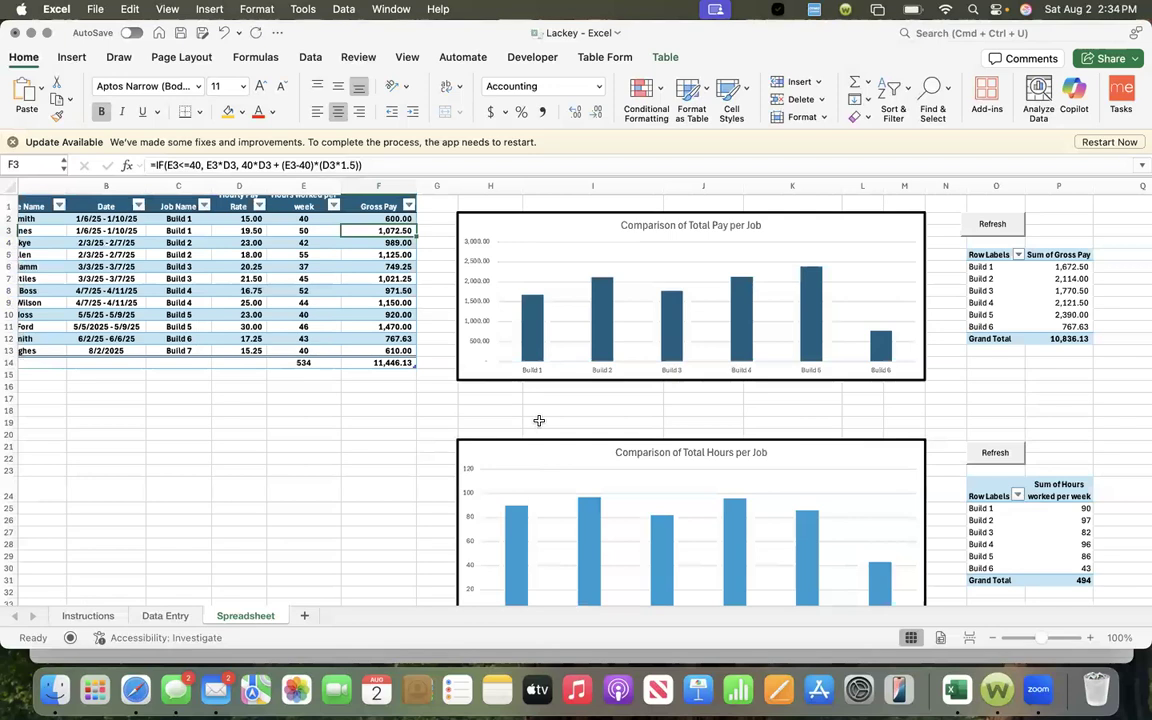
Examine the charts comparing total pay and total hours per job, along with their pivot tables and the employee table.
scroll(548, 420, right, 2)
scroll(548, 420, right, 2)
scroll(548, 420, down, 3)
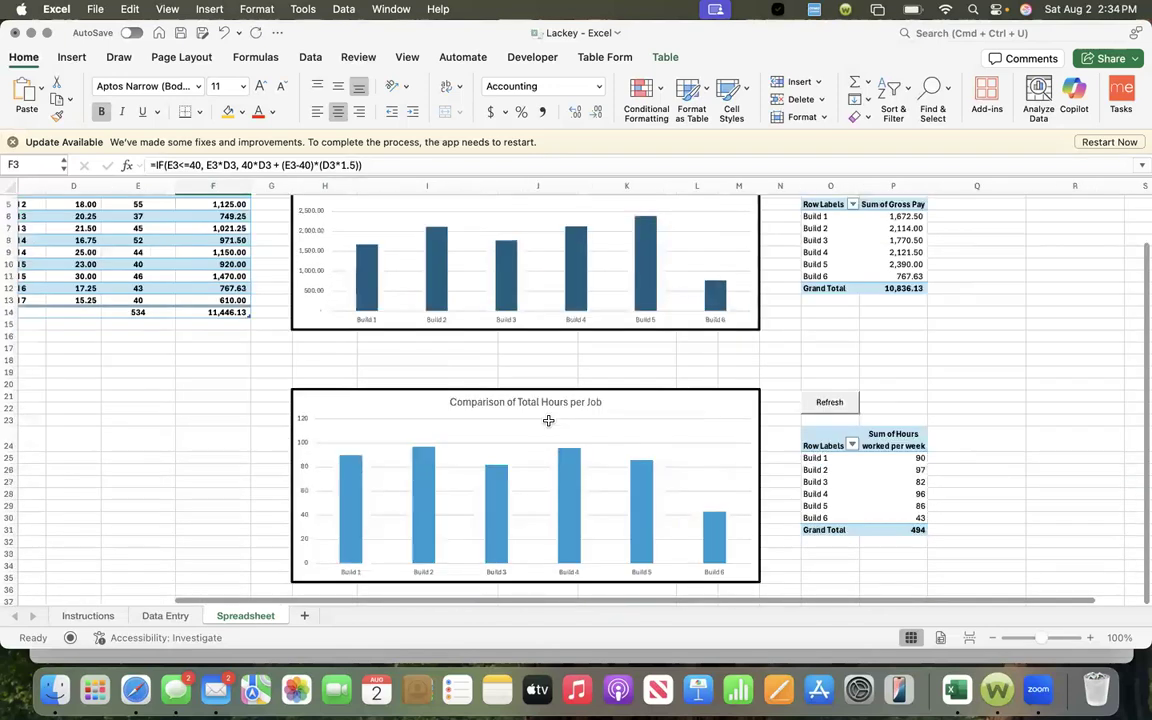
scroll(548, 420, up, 2)
scroll(548, 420, right, 1)
scroll(548, 420, up, 1)
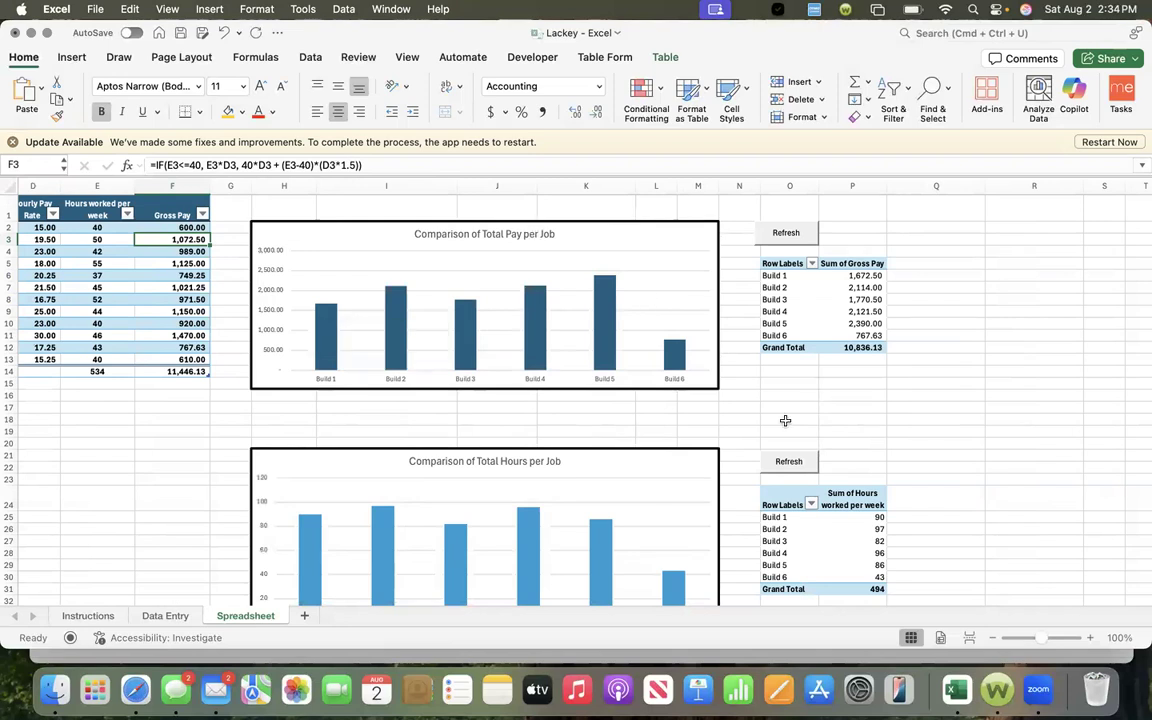
scroll(604, 470, down, 3)
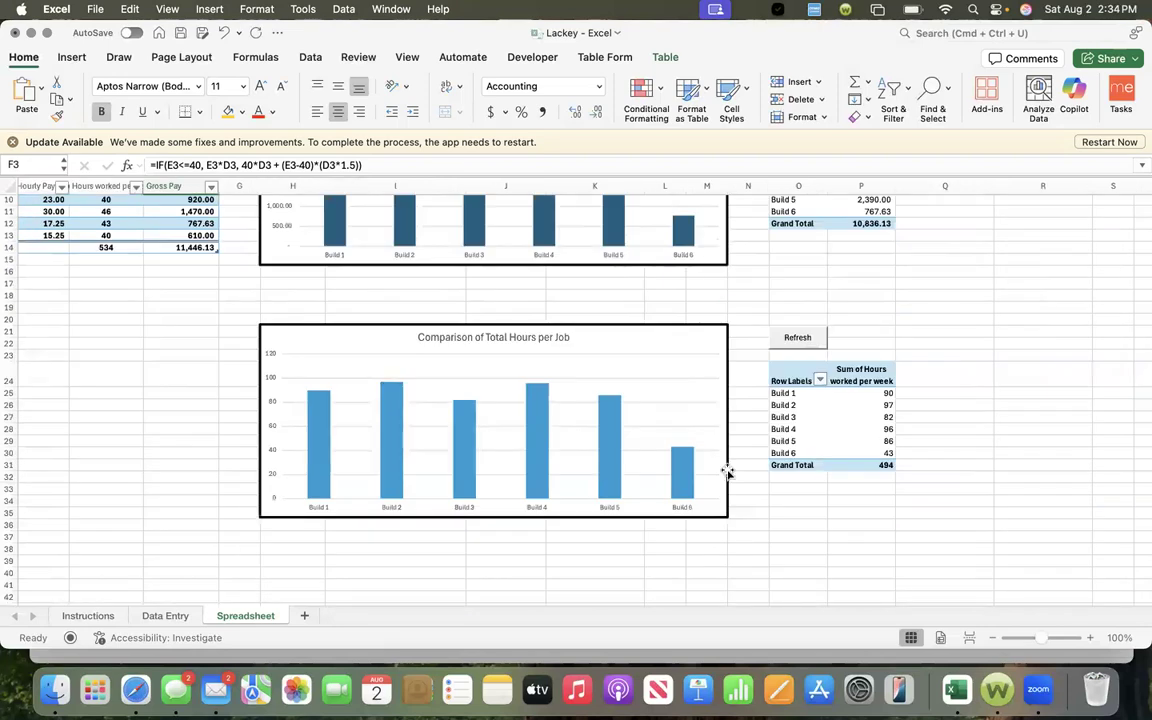
scroll(385, 400, up, 2)
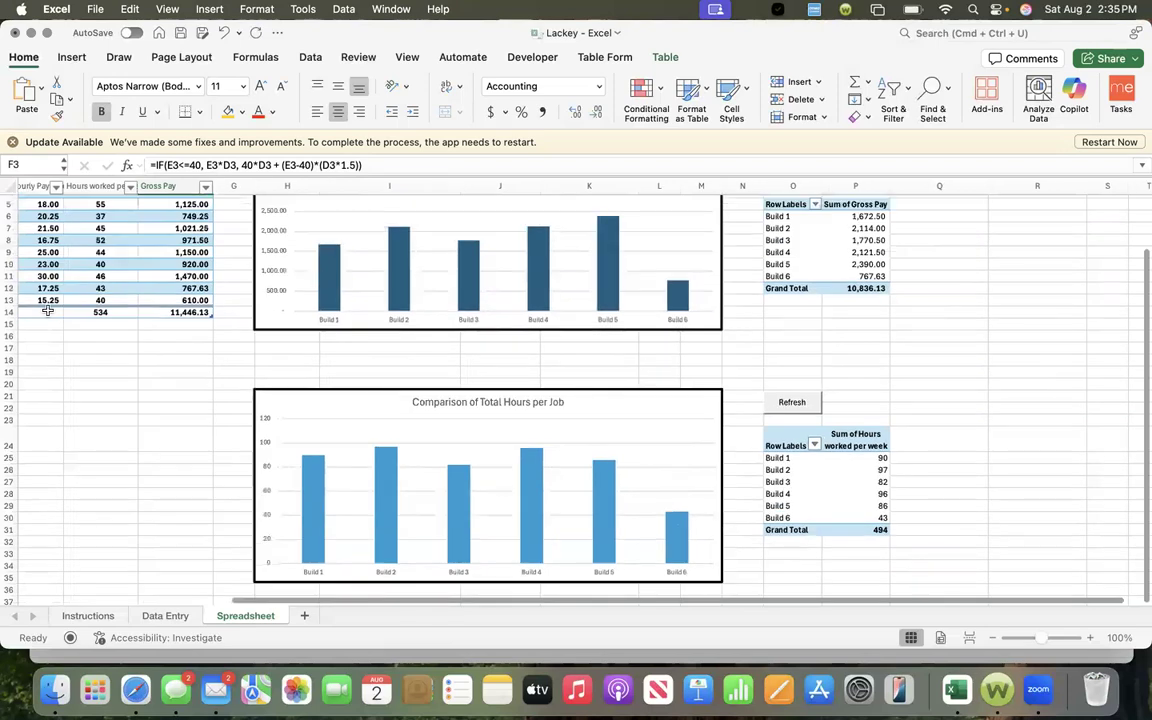
scroll(47, 311, left, 5)
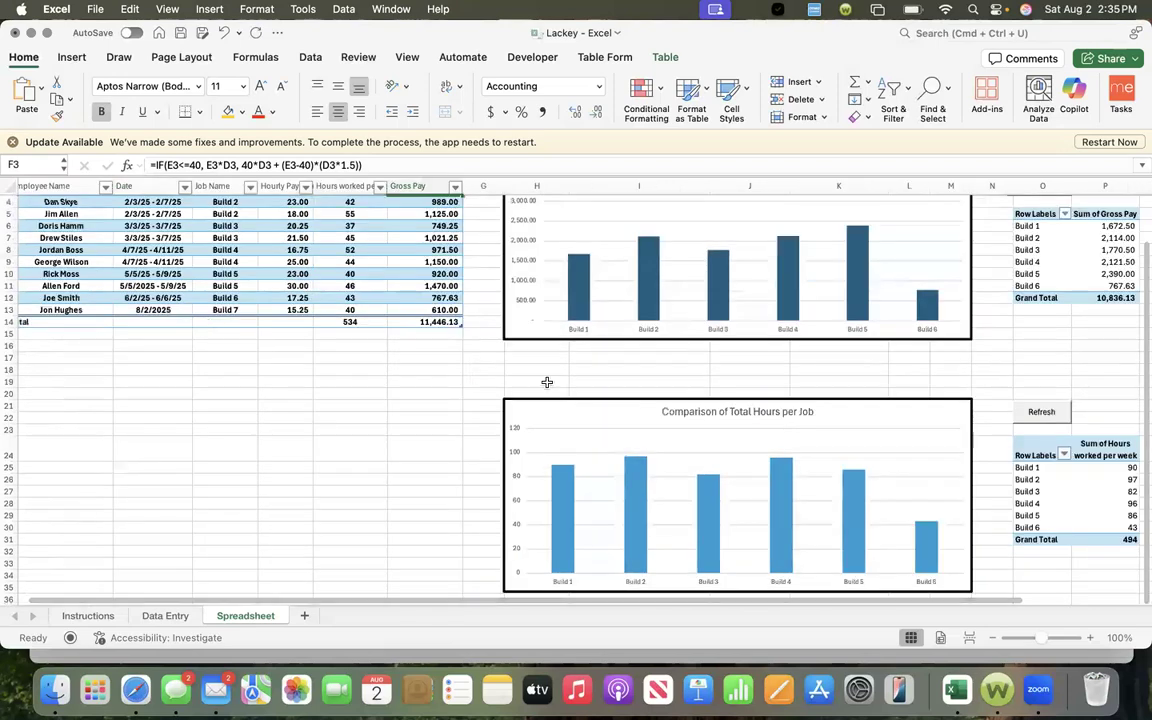
scroll(547, 382, right, 3)
scroll(700, 390, up, 2)
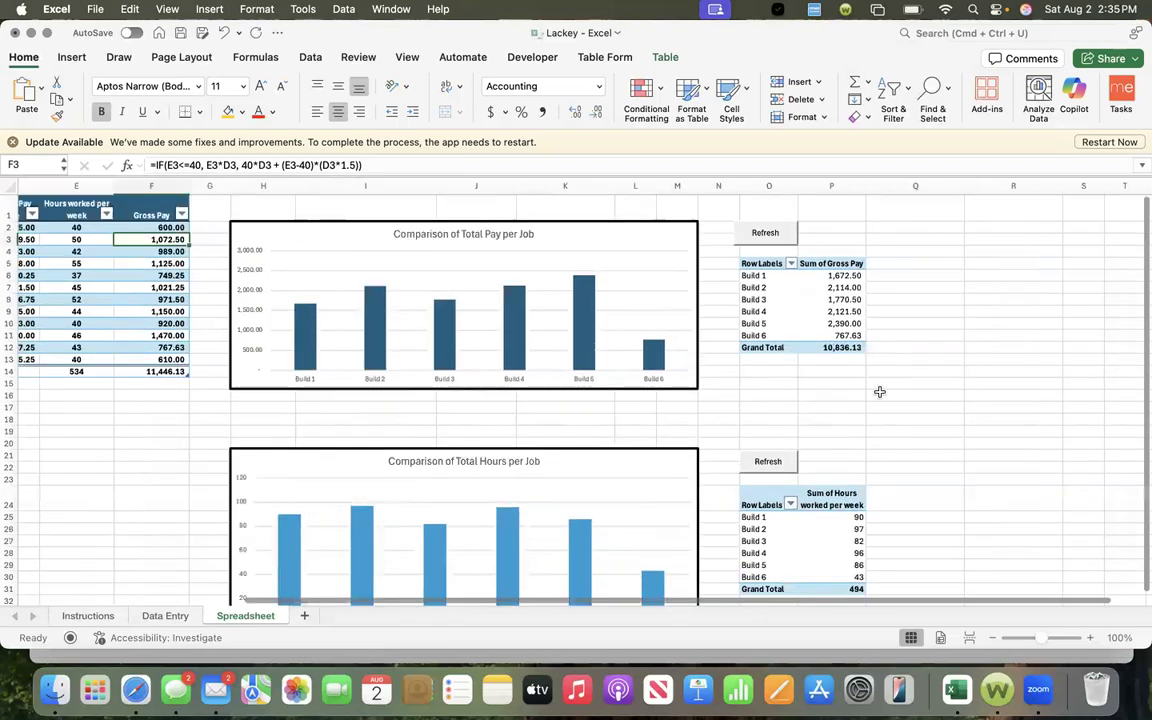
scroll(879, 392, down, 3)
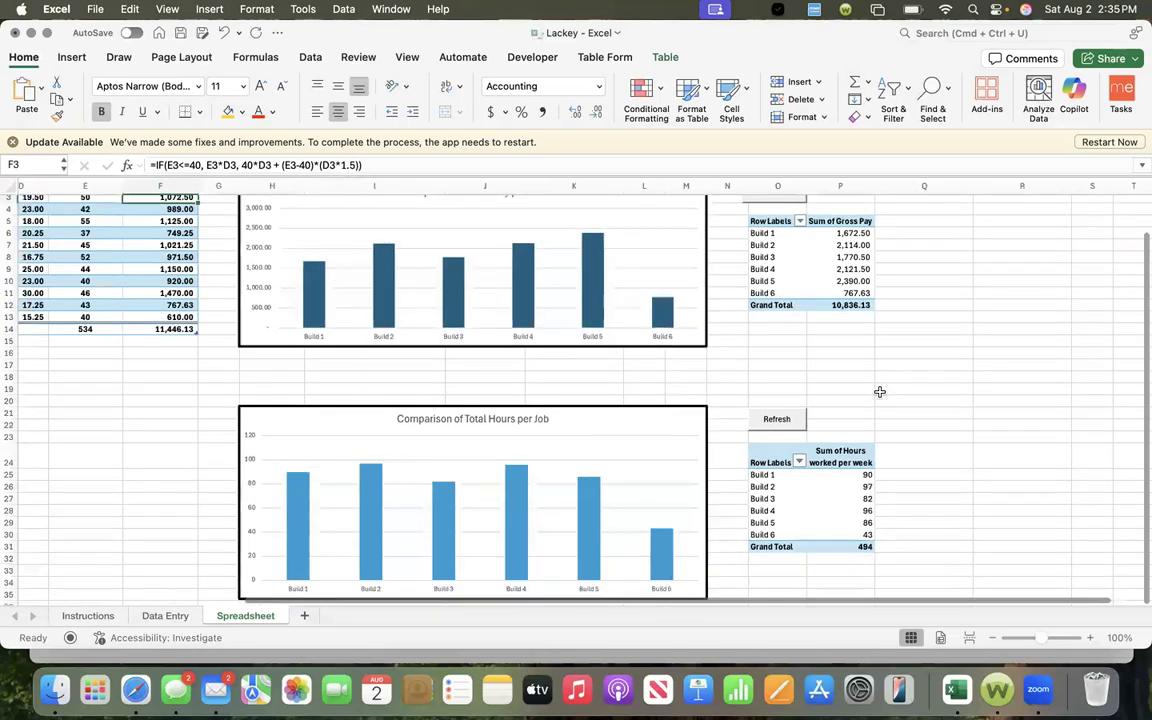
scroll(879, 392, up, 2)
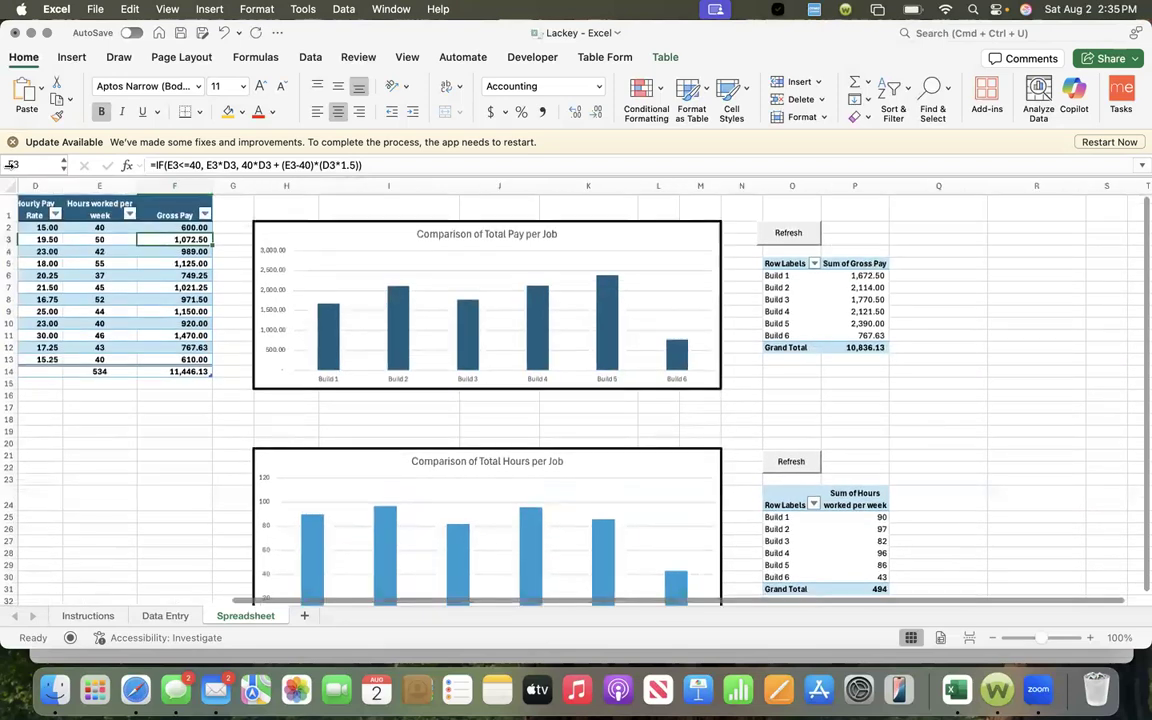
Refresh the pivot tables and comparison charts of total pay and total hours per job from the current employee table.
click(798, 210)
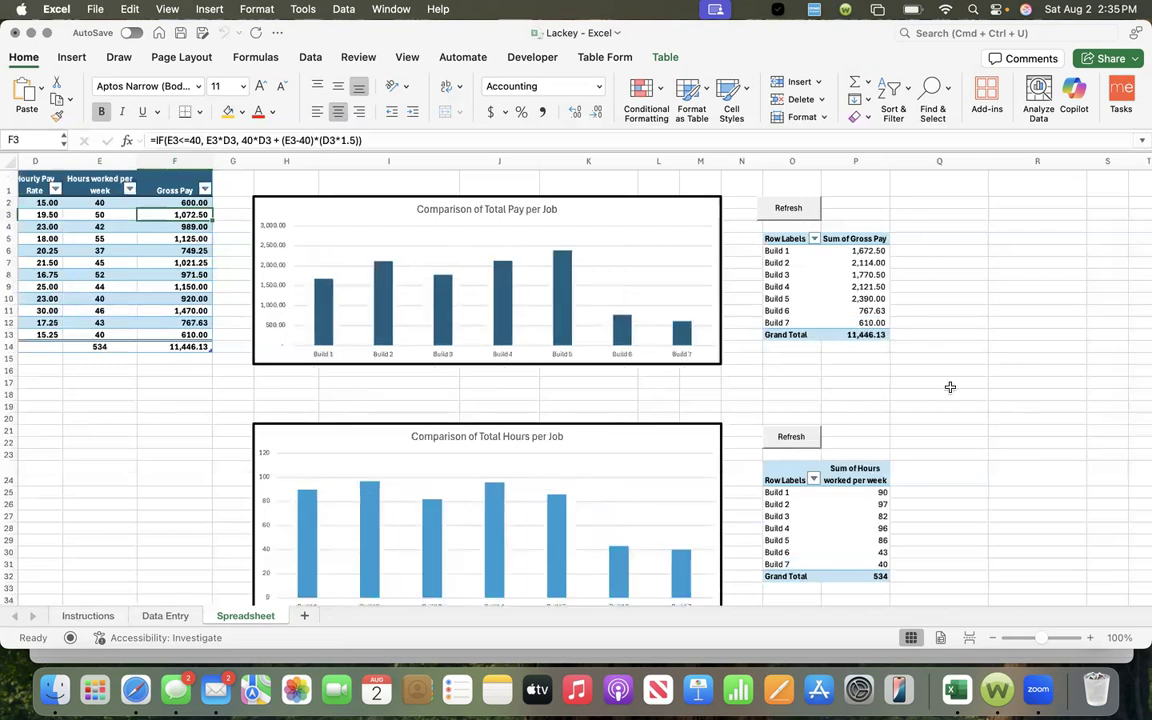
scroll(930, 446, down, 3)
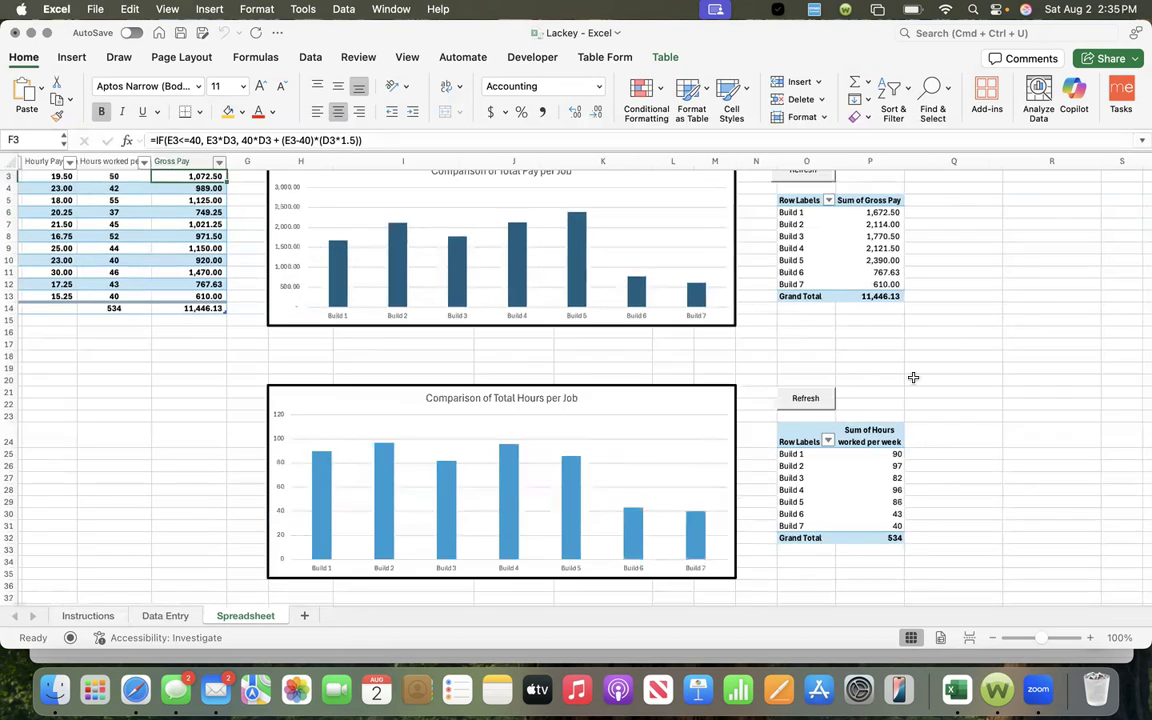
scroll(830, 233, up, 2)
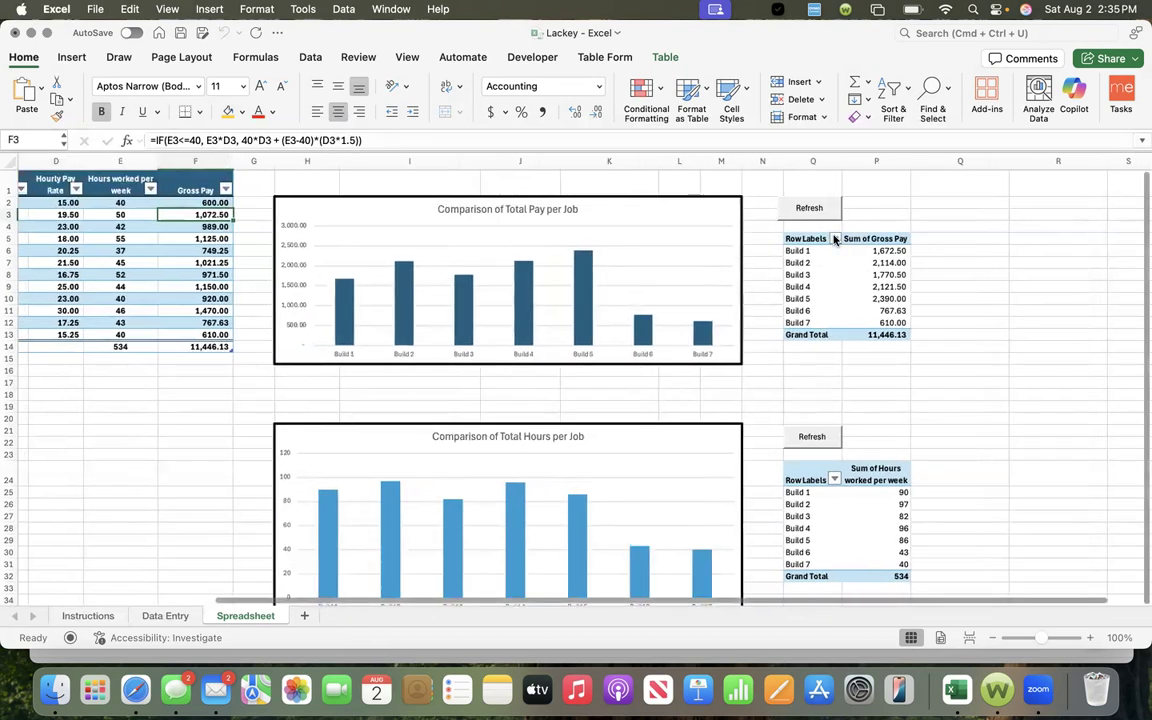
Filter the Sum of Gross Pay pivot table's job names to exclude Build 2, Build 3 and Build 4.
click(834, 479)
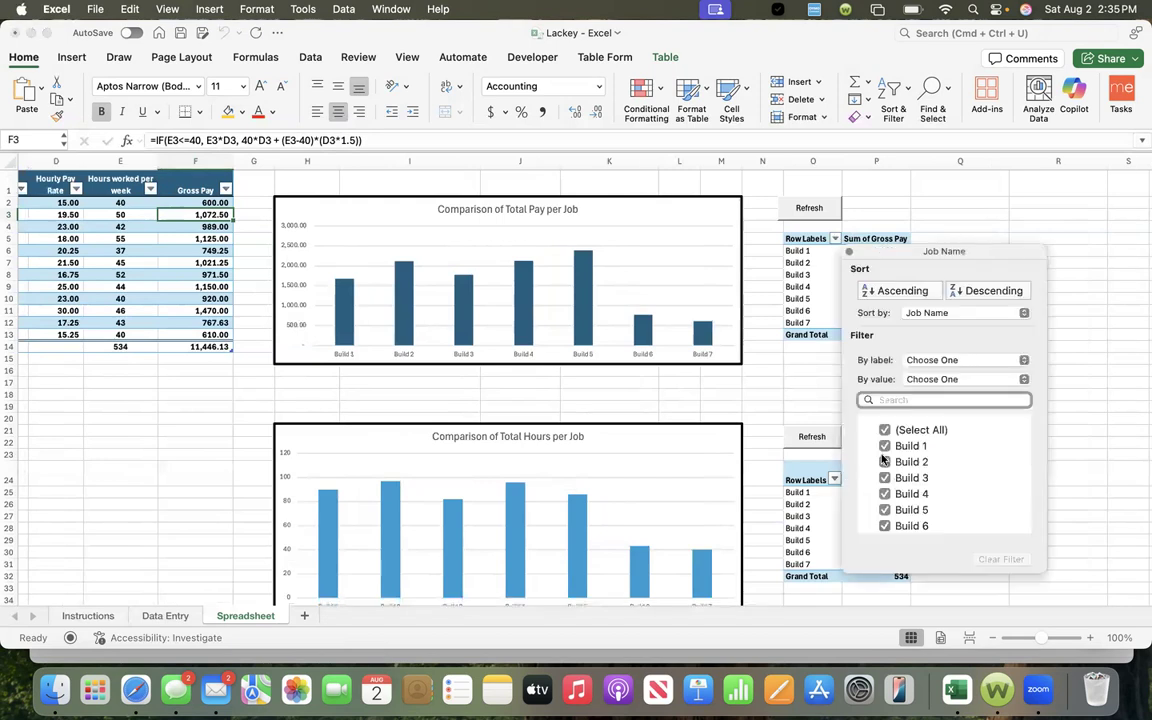
click(884, 462)
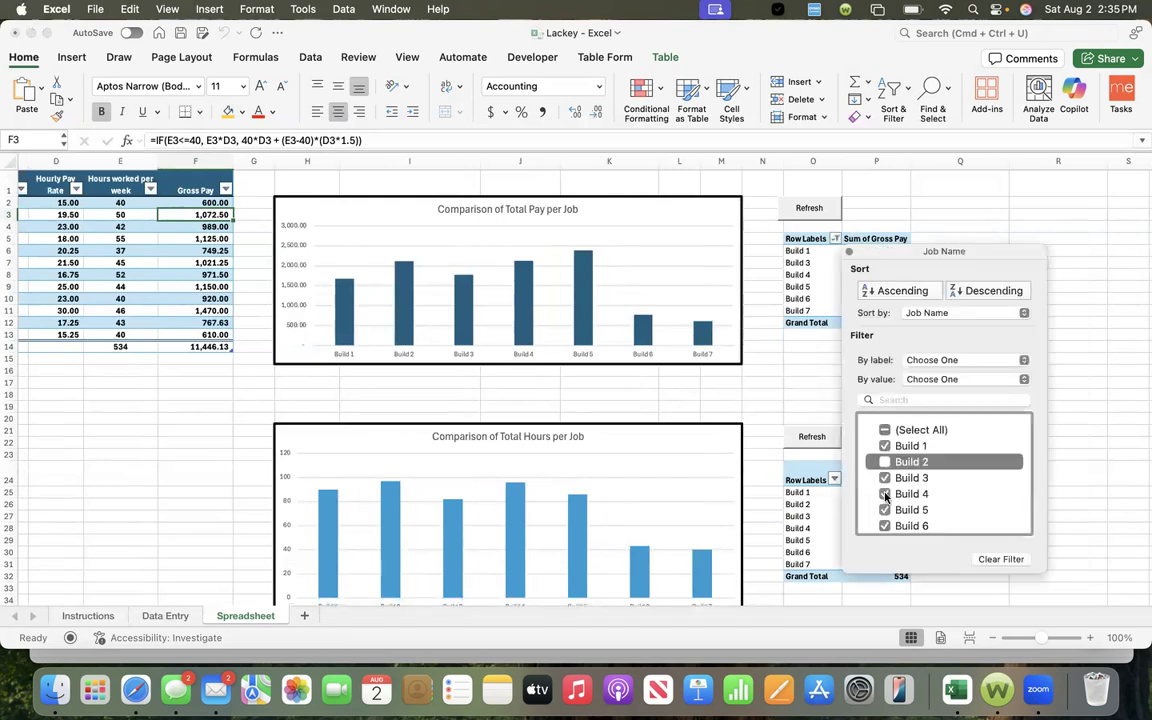
click(884, 478)
click(884, 494)
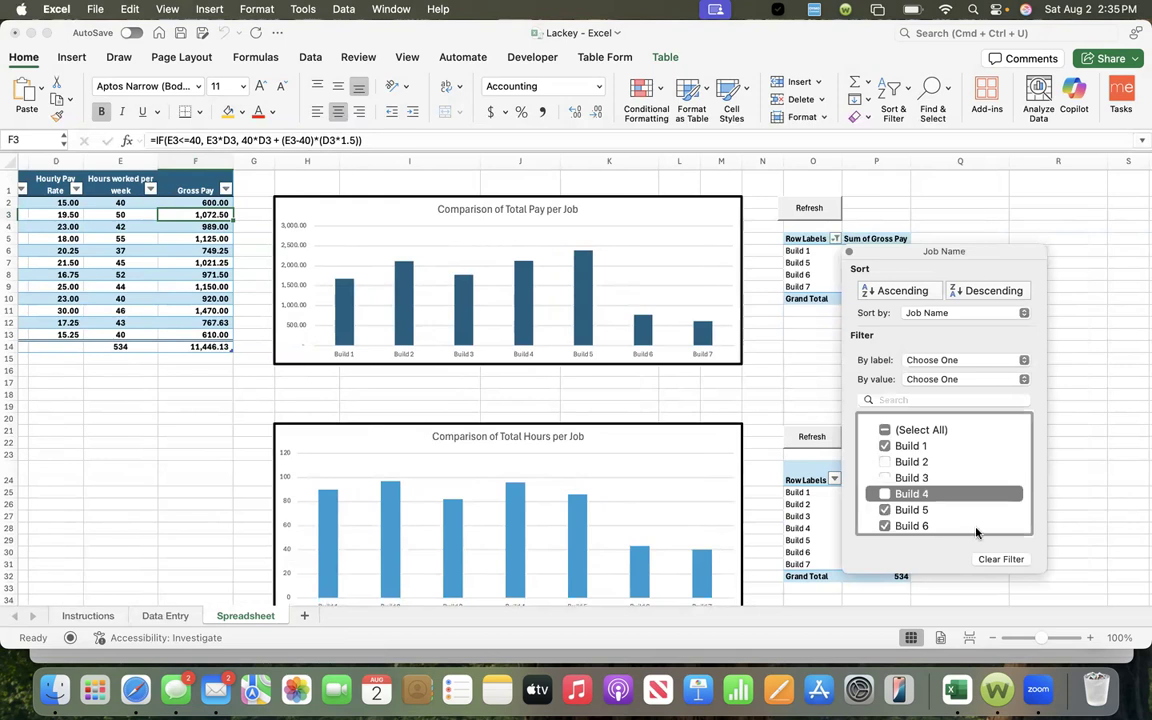
click(767, 385)
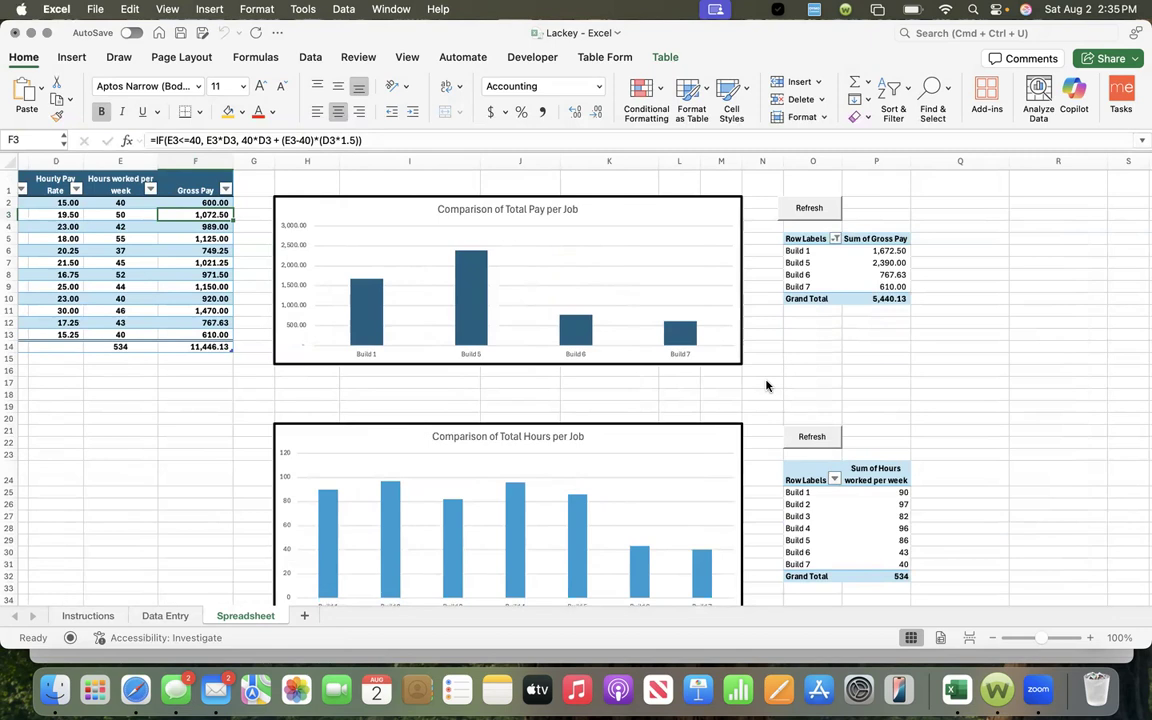
Include Build 2, Build 3 and Build 4 again in the Sum of Gross Pay pivot table's filter and close it.
scroll(767, 383, down, 5)
scroll(843, 345, up, 5)
scroll(843, 345, left, 3)
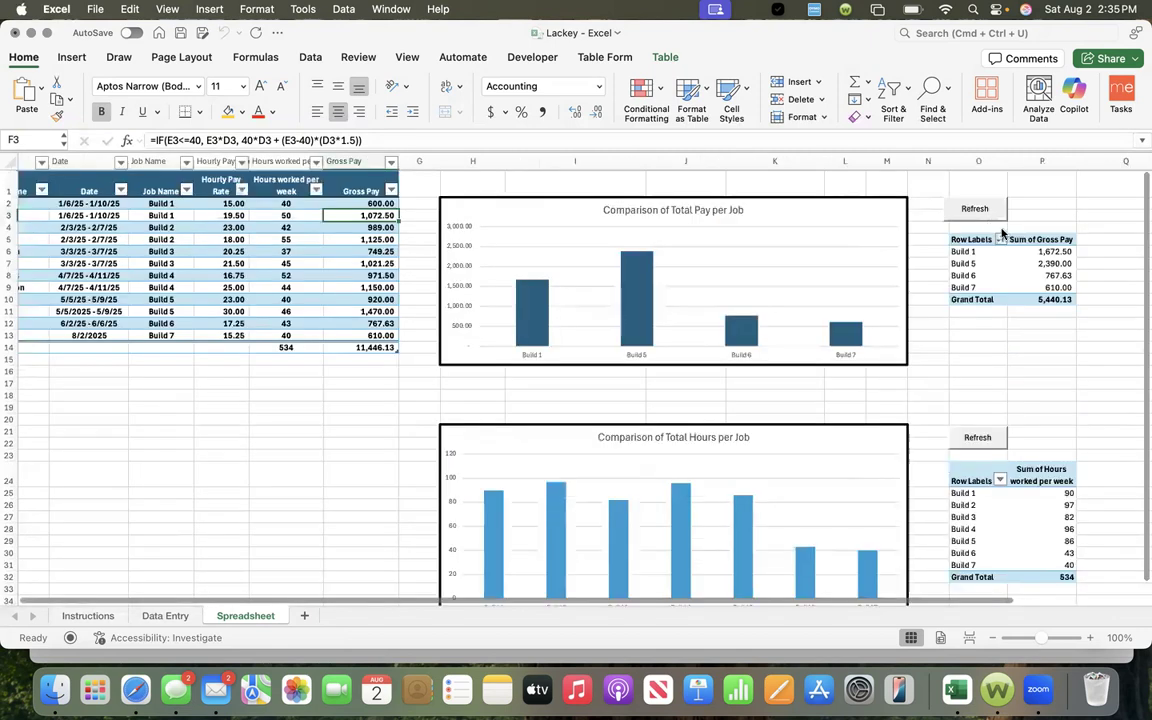
click(1001, 232)
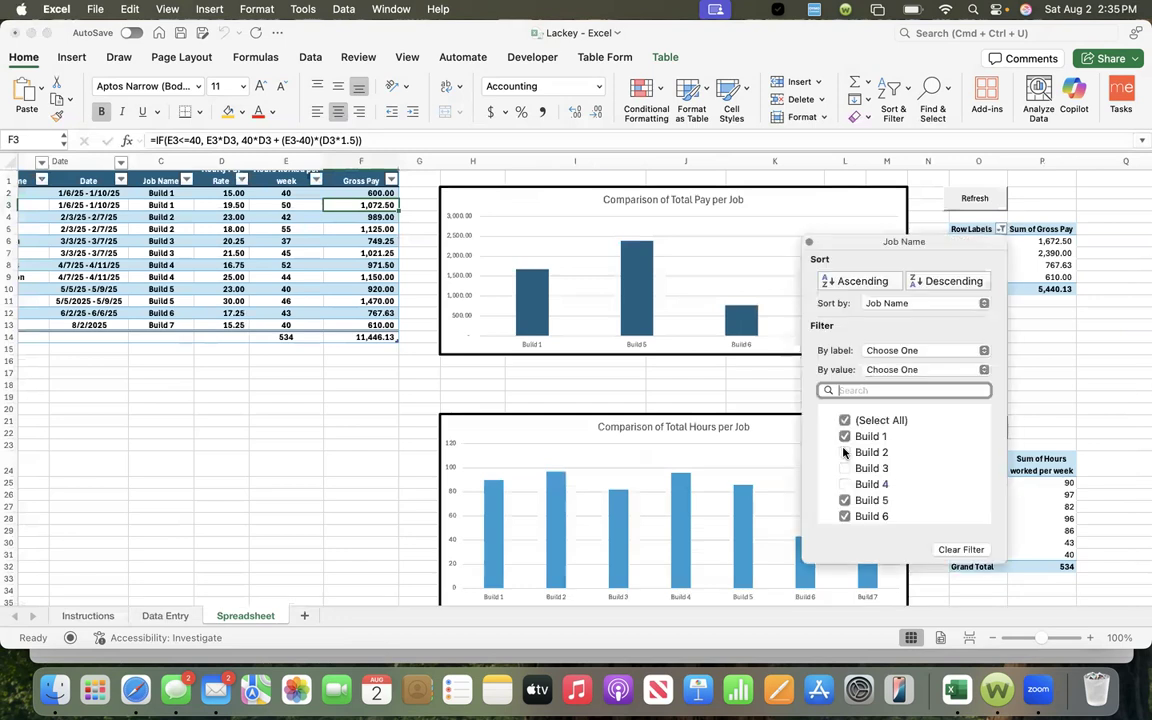
click(844, 452)
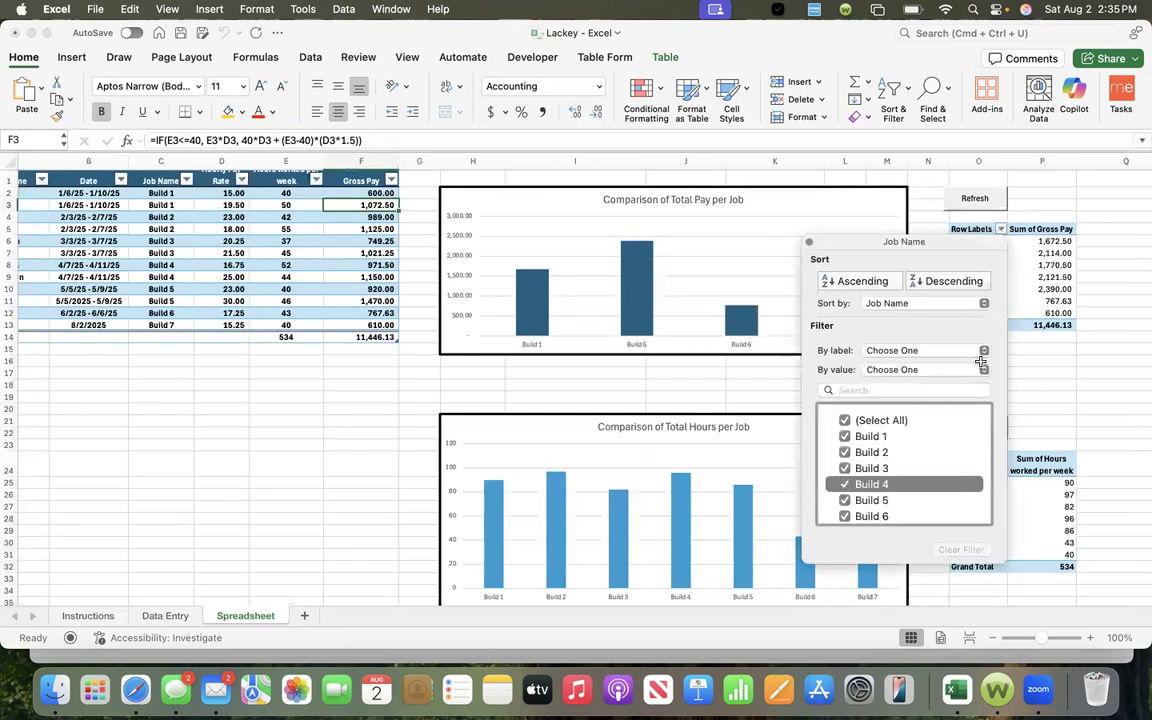
scroll(982, 361, left, 3)
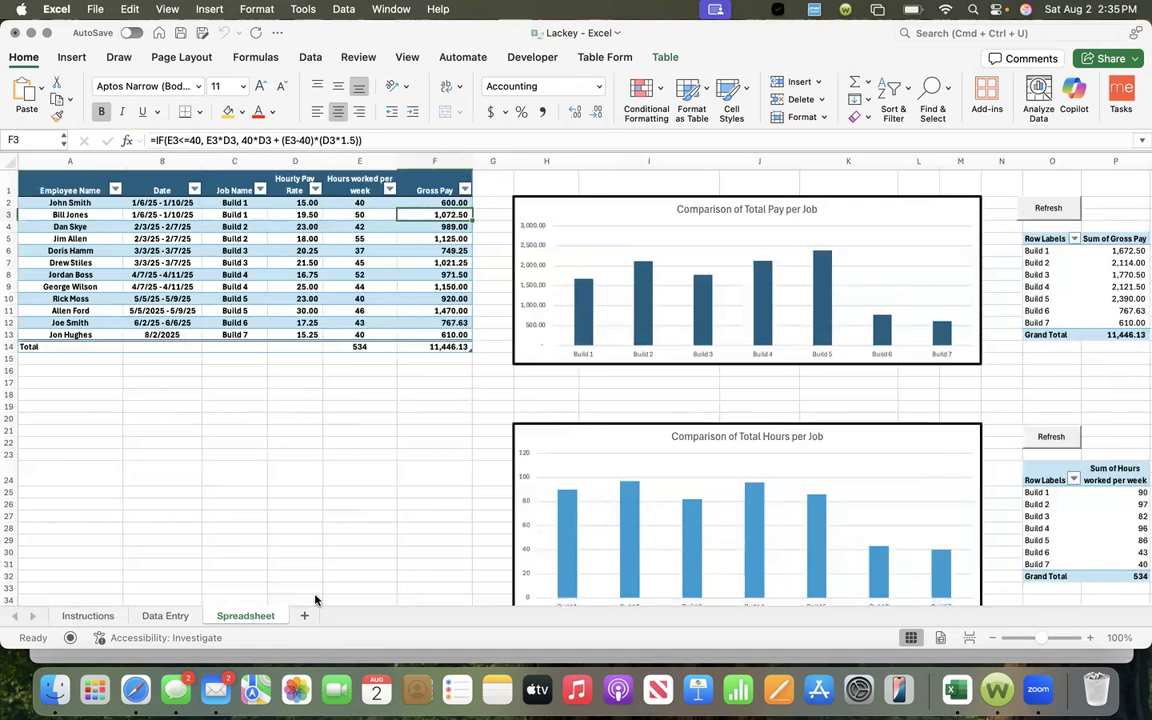
Open the Instructions worksheet to review the steps for recording and analyzing work details.
click(88, 616)
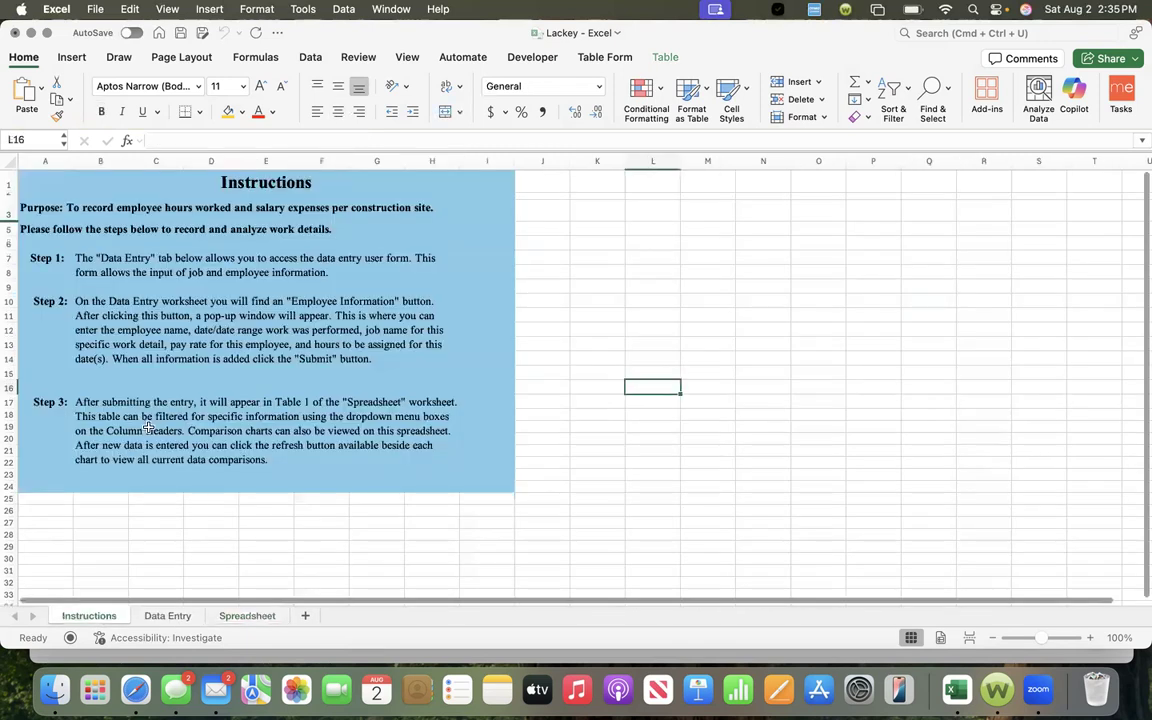